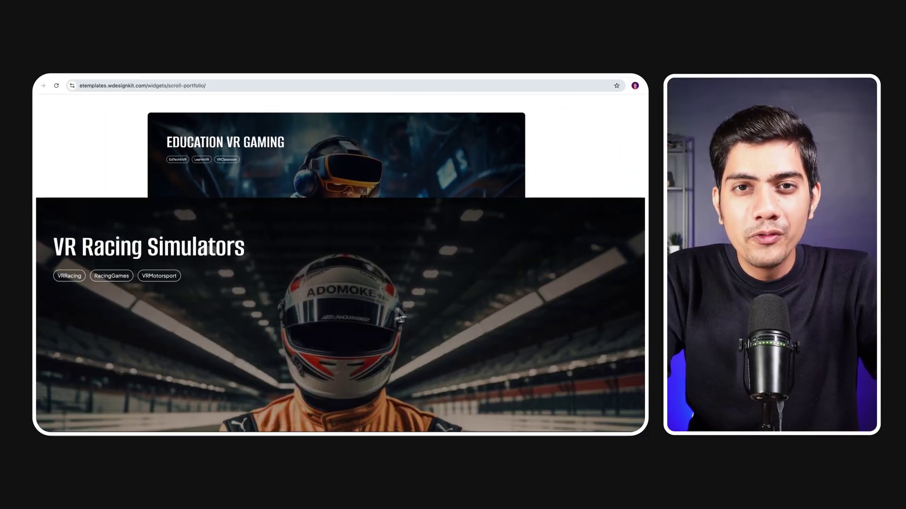
Scroll through the VR, shoe, eyewear and skateboarding demo sections down to the footer.
{"action": "scroll", "coordinate": [465, 298], "scroll_direction": "down", "scroll_amount": 10}
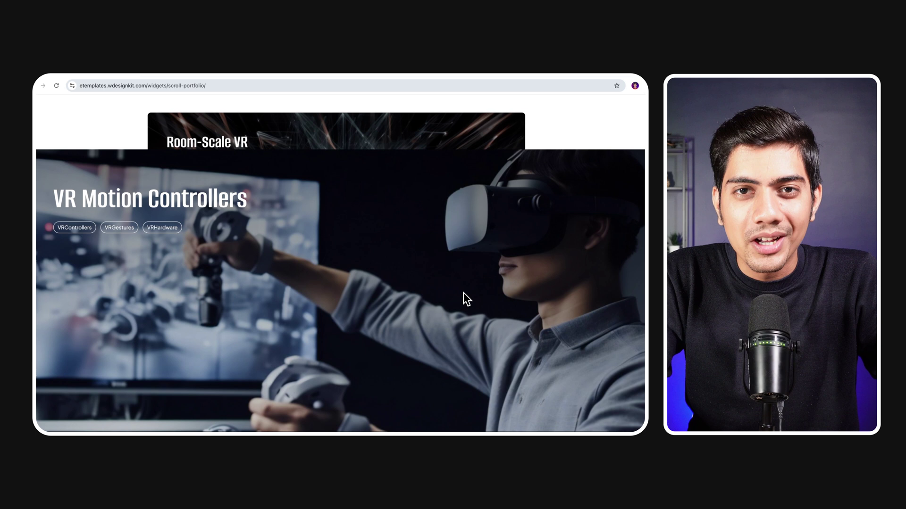
{"action": "scroll", "coordinate": [463, 293], "scroll_direction": "down", "scroll_amount": 15}
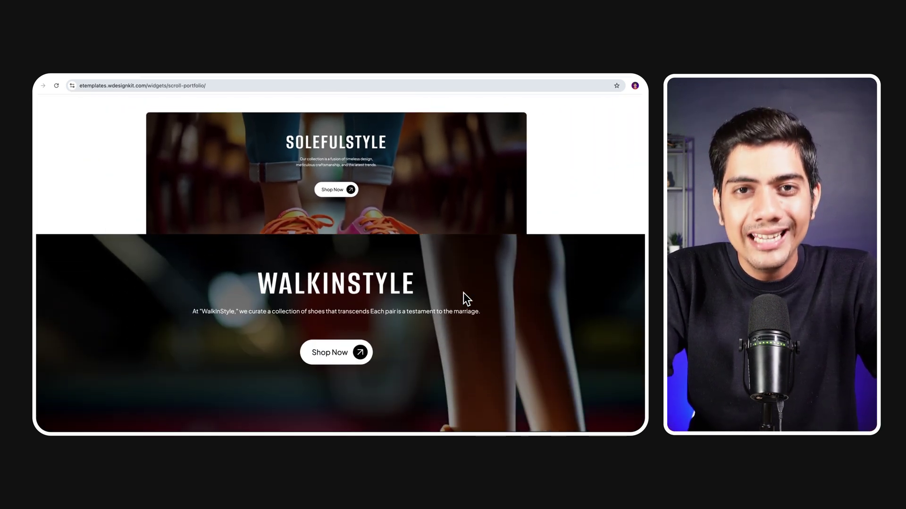
{"action": "scroll", "coordinate": [463, 292], "scroll_direction": "down", "scroll_amount": 10}
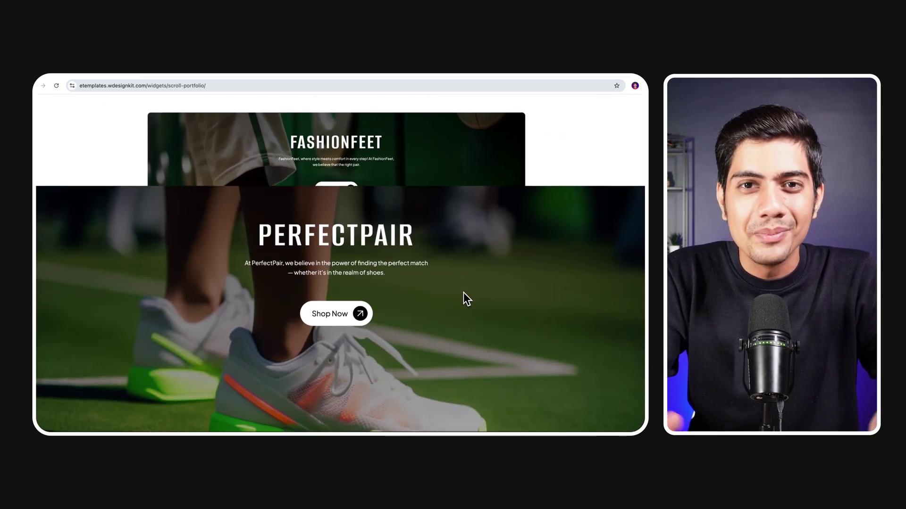
{"action": "scroll", "coordinate": [463, 293], "scroll_direction": "down", "scroll_amount": 10}
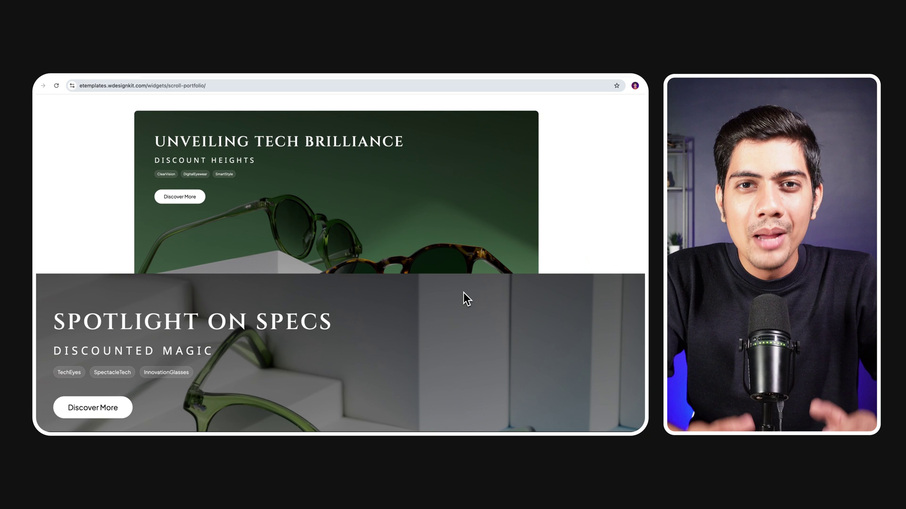
{"action": "scroll", "coordinate": [464, 299], "scroll_direction": "down", "scroll_amount": 10}
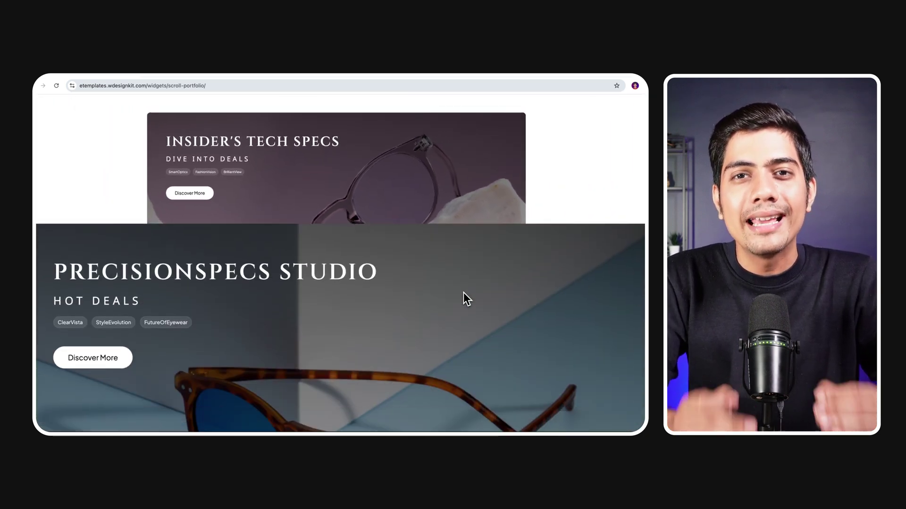
{"action": "scroll", "coordinate": [463, 299], "scroll_direction": "down", "scroll_amount": 10}
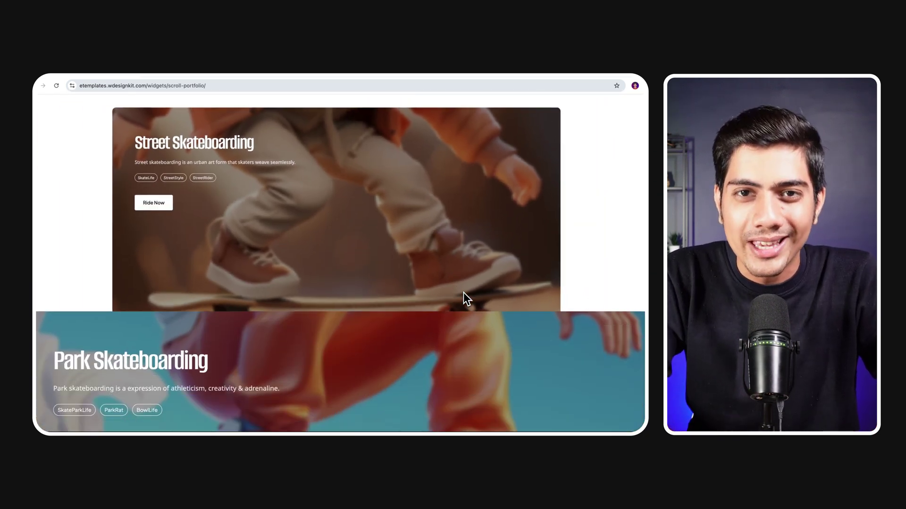
{"action": "scroll", "coordinate": [463, 293], "scroll_direction": "down", "scroll_amount": 10}
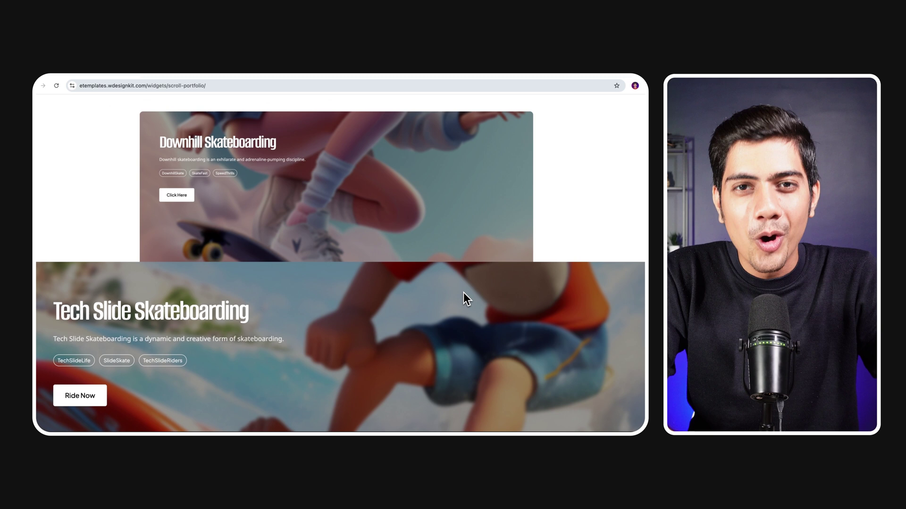
{"action": "scroll", "coordinate": [463, 299], "scroll_direction": "down", "scroll_amount": 10}
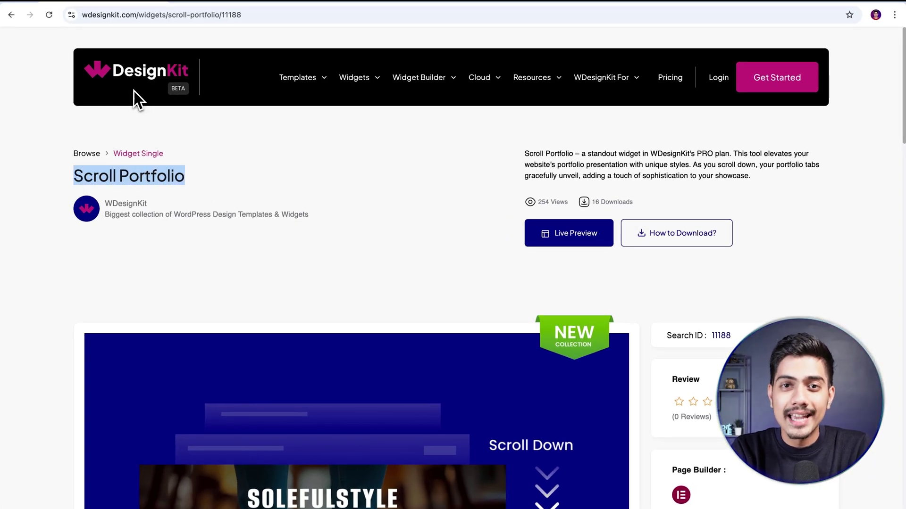
Look over the Templates, Widgets and Resources mega menus, then move to the WordPress dashboard.
{"action": "mouse_move", "coordinate": [296, 91]}
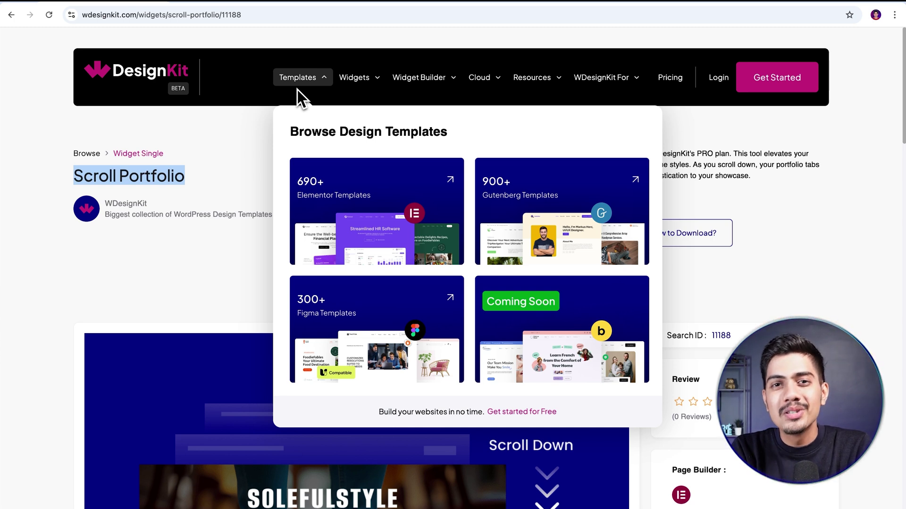
{"action": "mouse_move", "coordinate": [353, 85]}
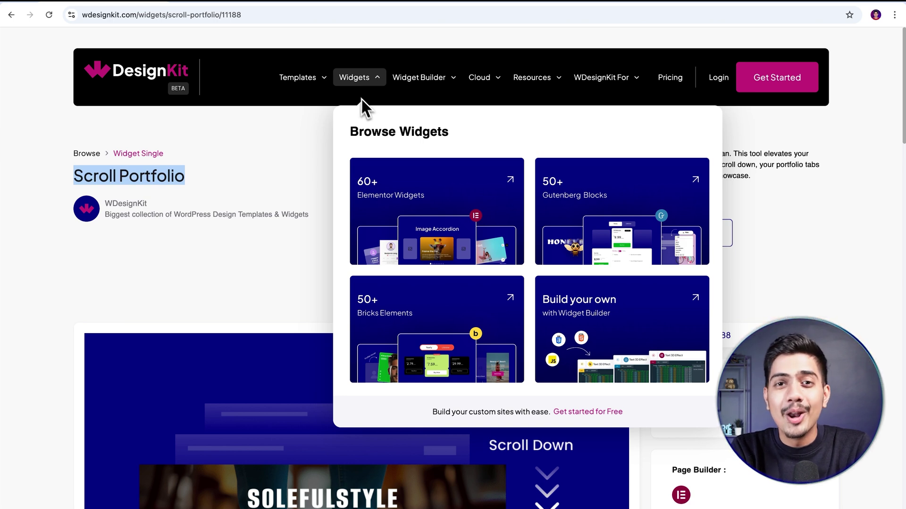
{"action": "mouse_move", "coordinate": [522, 90]}
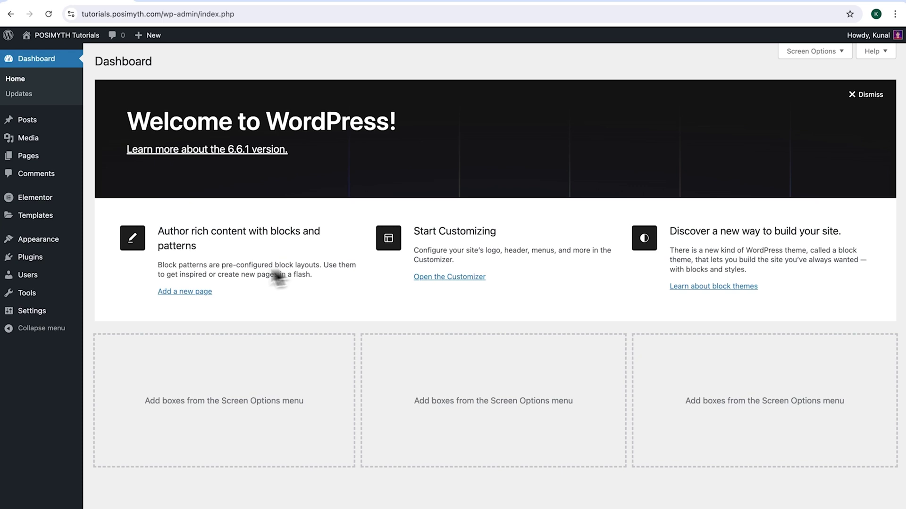
Install and activate the WDesignKit plugin, then confirm Nexter 3.1.5 is the active theme.
{"action": "mouse_move", "coordinate": [55, 260]}
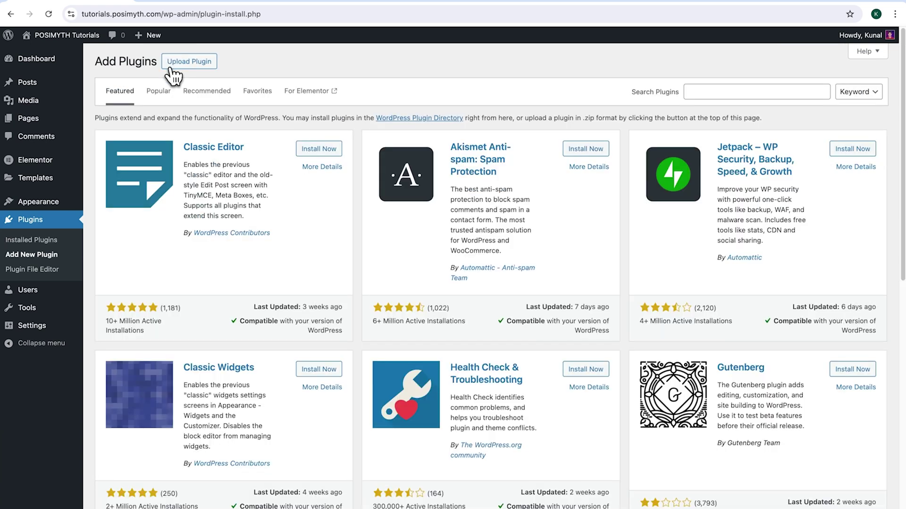
{"action": "left_click", "coordinate": [731, 92]}
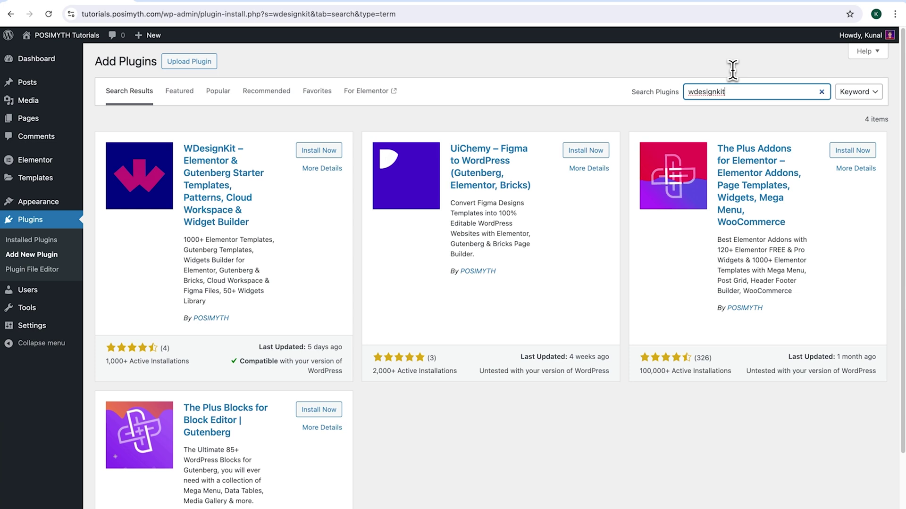
{"action": "left_click", "coordinate": [315, 153]}
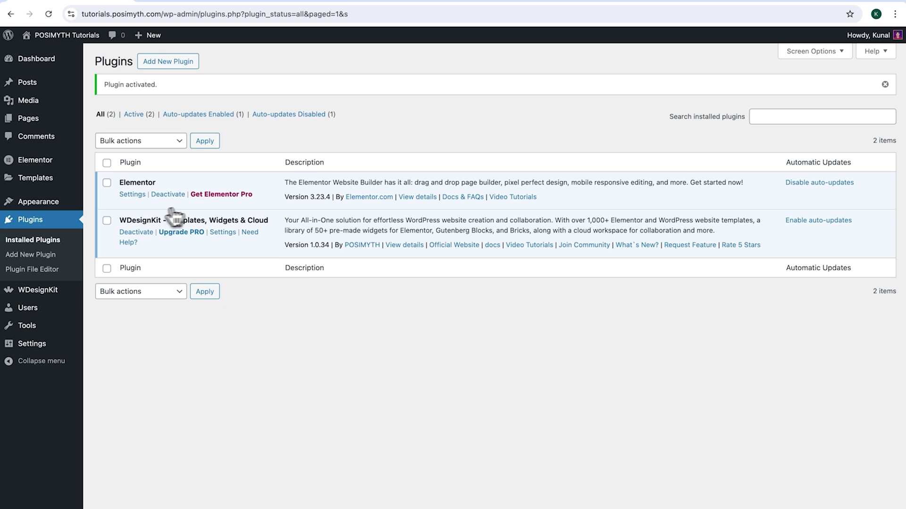
{"action": "left_click", "coordinate": [62, 207]}
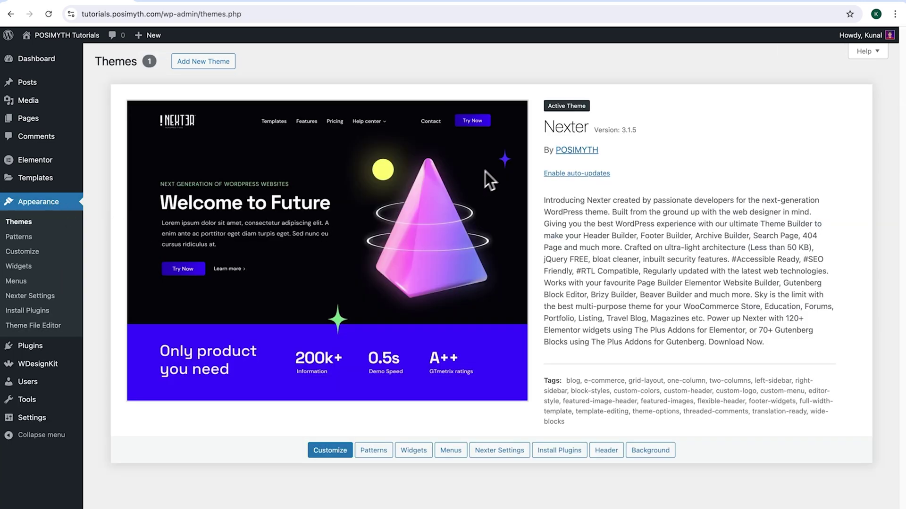
{"action": "left_click_drag", "start_coordinate": [538, 137], "coordinate": [590, 127]}
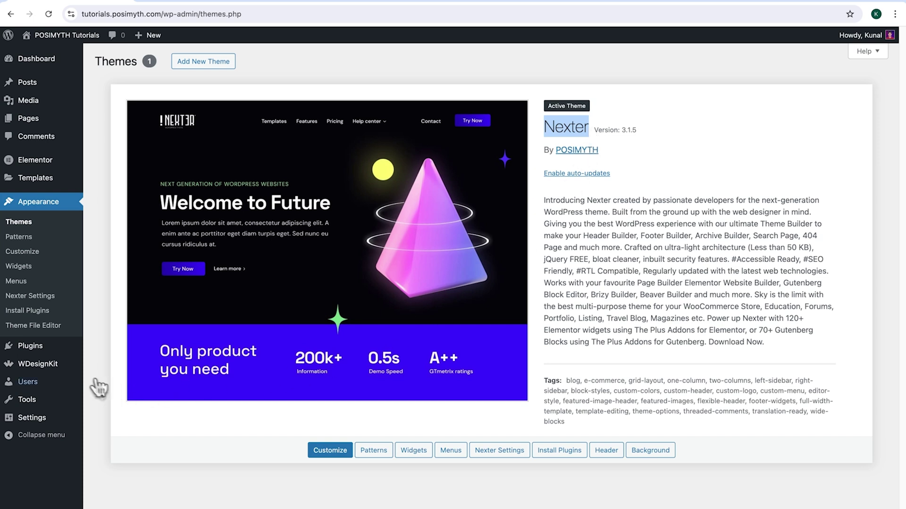
Open WDesignKit from the sidebar and log in to the account via wdesignkit.com.
{"action": "left_click", "coordinate": [61, 375]}
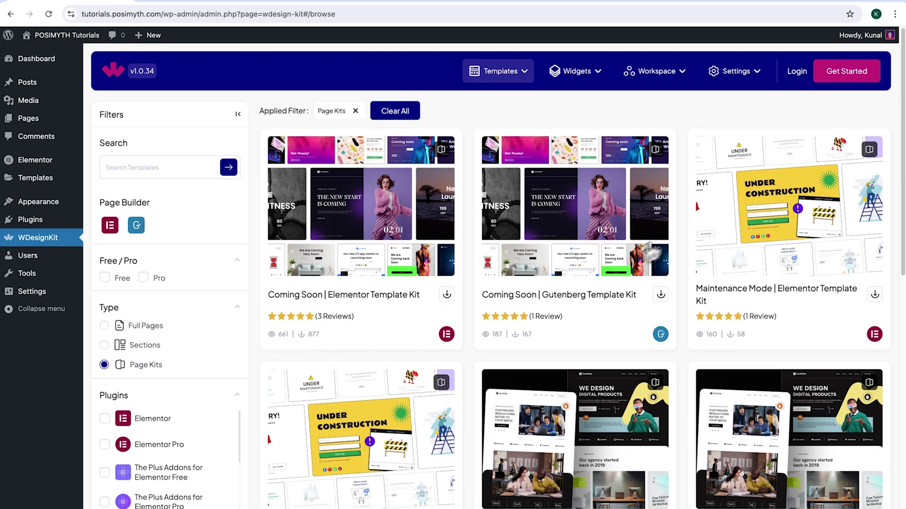
{"action": "left_click", "coordinate": [796, 73]}
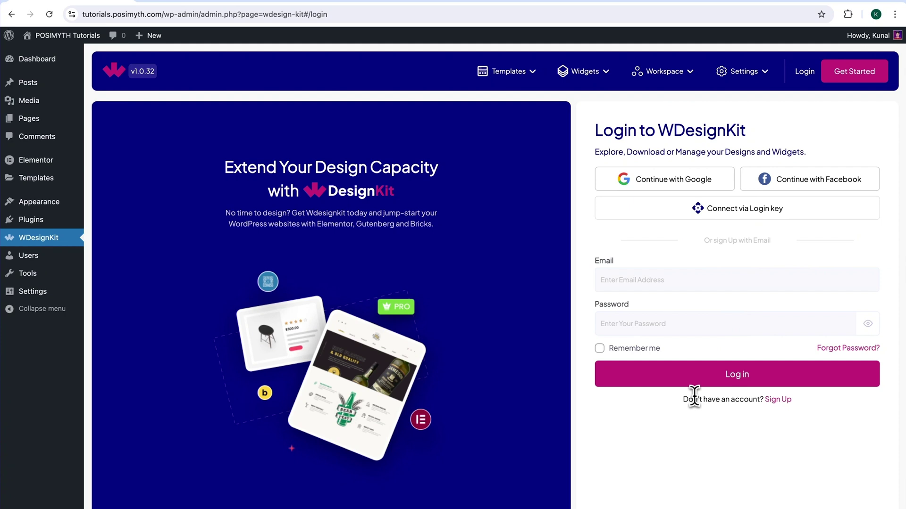
{"action": "left_click_drag", "start_coordinate": [684, 400], "coordinate": [739, 414]}
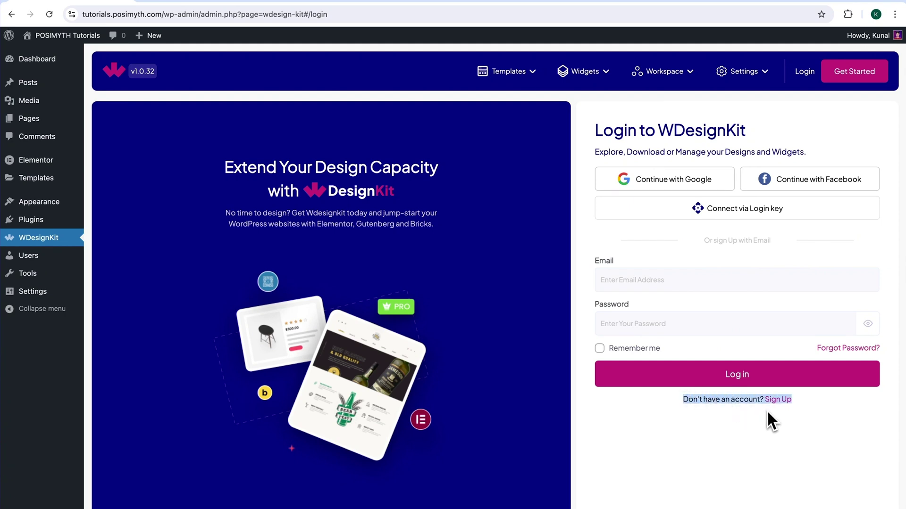
{"action": "left_click", "coordinate": [781, 405]}
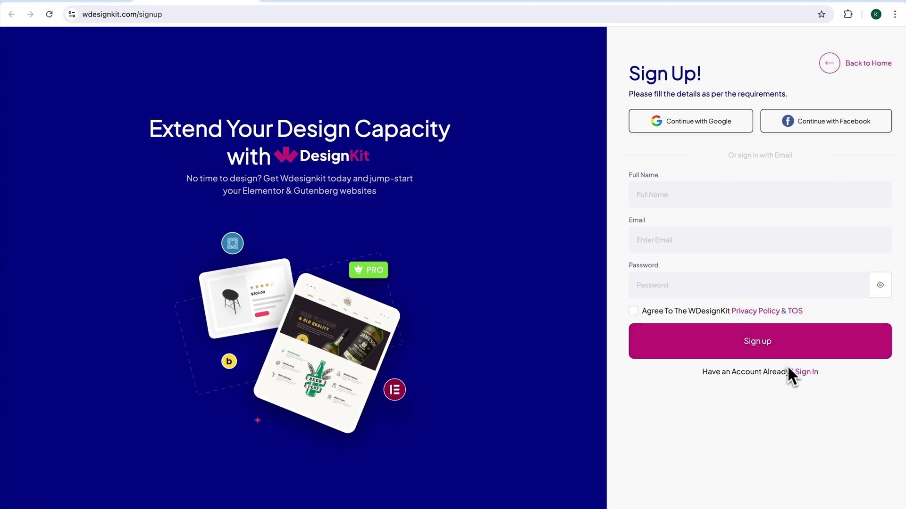
{"action": "left_click", "coordinate": [806, 372]}
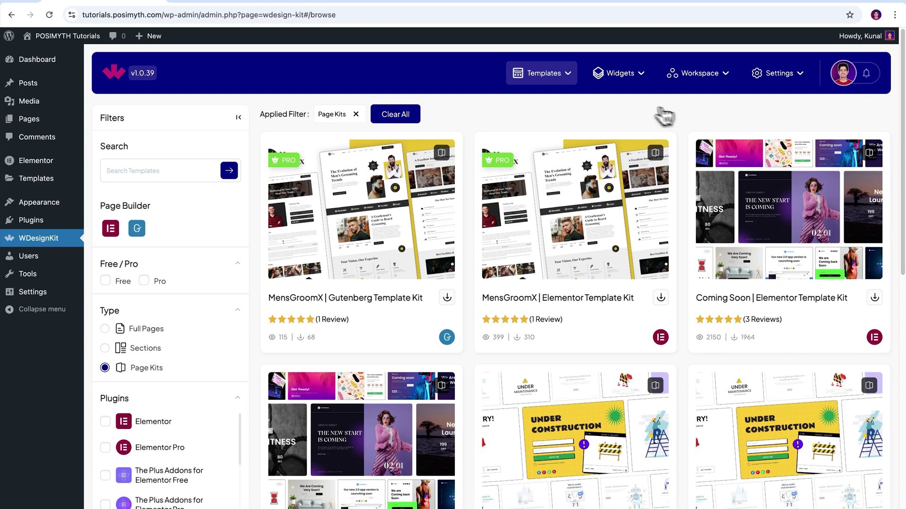
Search Browse Widgets for 'Scroll Portfolio', note it is PRO, then view the $299 pricing plan.
{"action": "left_click", "coordinate": [630, 83]}
{"action": "left_click", "coordinate": [623, 109]}
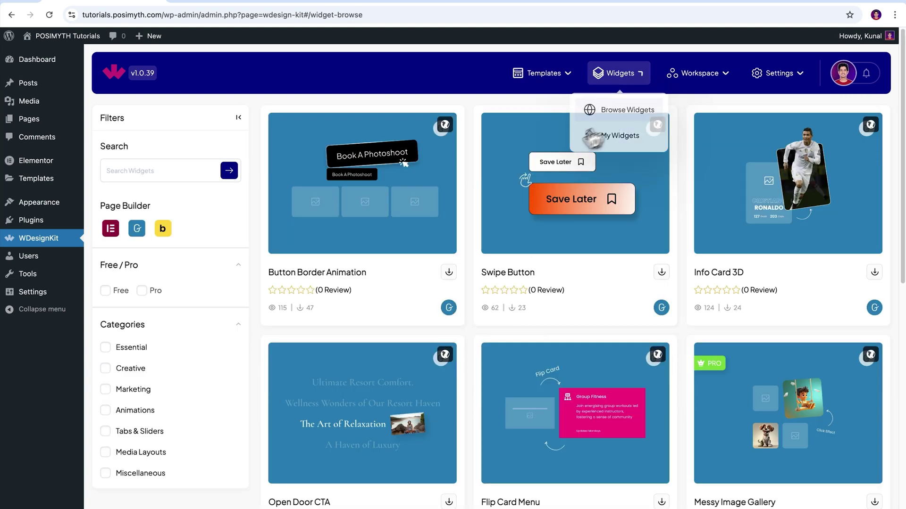
{"action": "left_click", "coordinate": [168, 175]}
{"action": "type", "text": "Scroll Portfolio"}
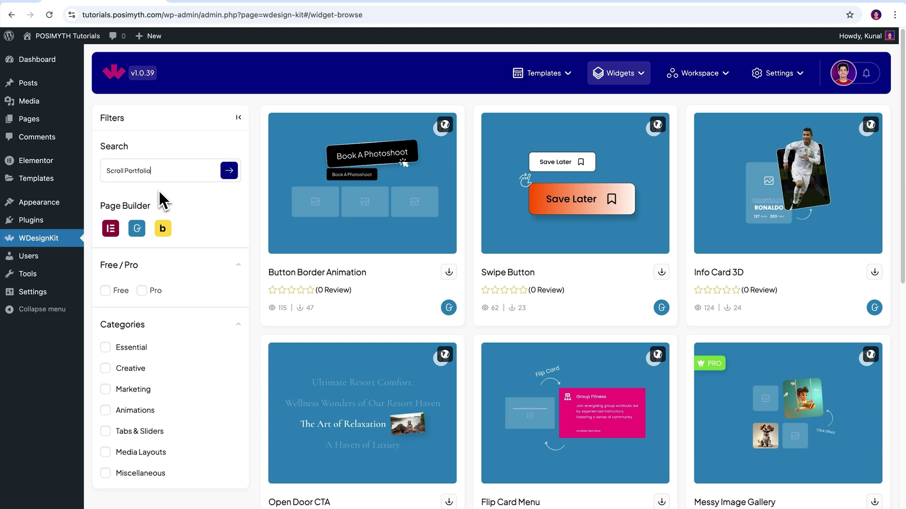
{"action": "key", "text": "Return"}
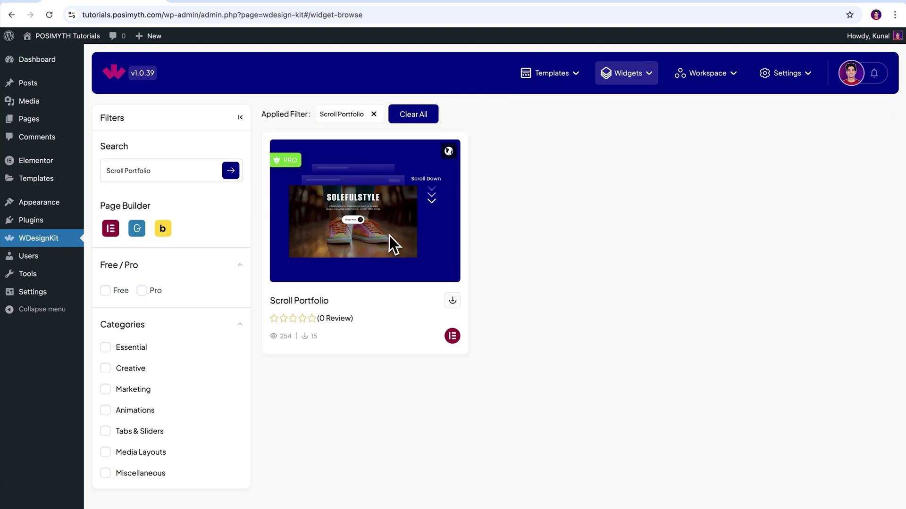
{"action": "triple_click", "coordinate": [317, 300]}
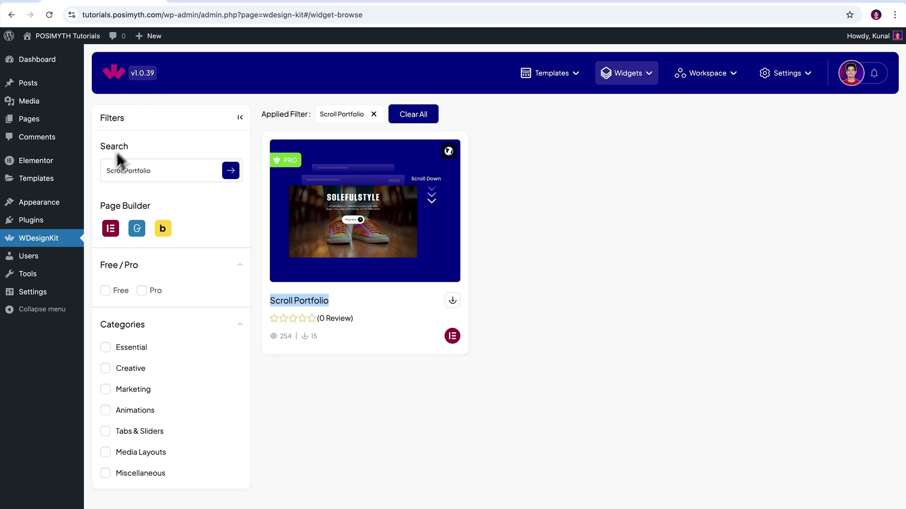
{"action": "mouse_move", "coordinate": [40, 225]}
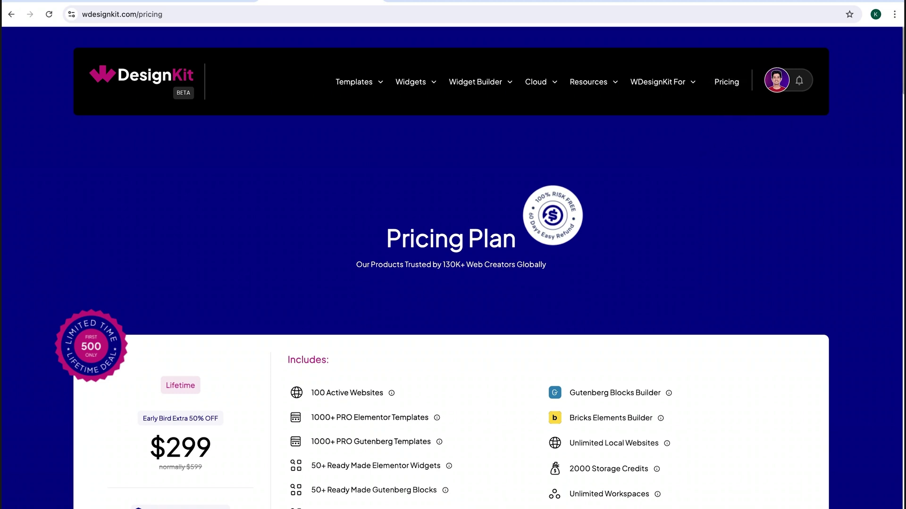
{"action": "scroll", "coordinate": [802, 127], "scroll_direction": "down", "scroll_amount": 6}
{"action": "left_click_drag", "start_coordinate": [304, 114], "coordinate": [647, 293]}
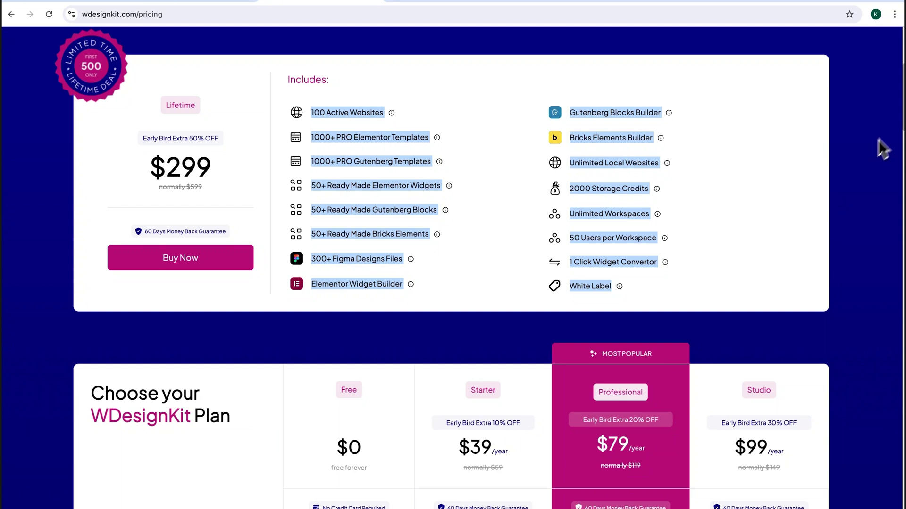
{"action": "scroll", "coordinate": [883, 146], "scroll_direction": "down", "scroll_amount": 5}
{"action": "scroll", "coordinate": [856, 250], "scroll_direction": "down", "scroll_amount": 1}
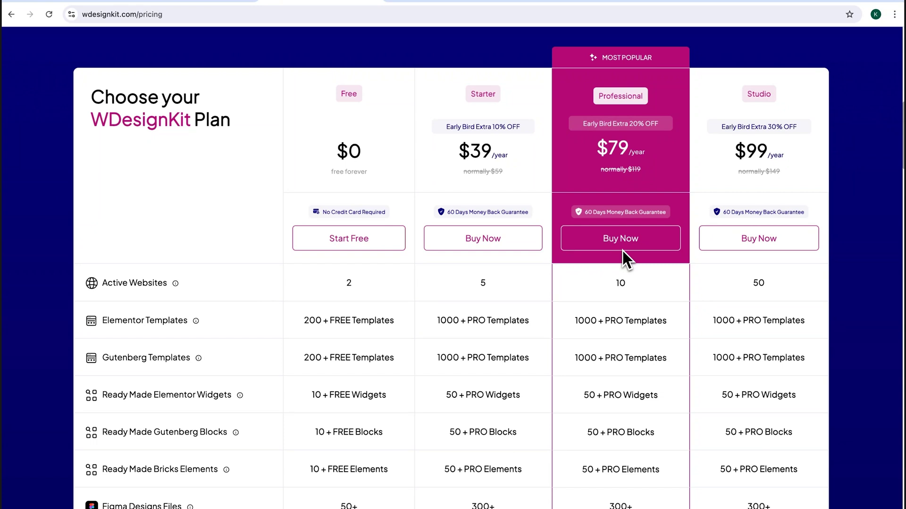
Copy the WDesignKit licence key from the store.posimyth.com/dashboard page in a new tab.
{"action": "left_click", "coordinate": [396, 0]}
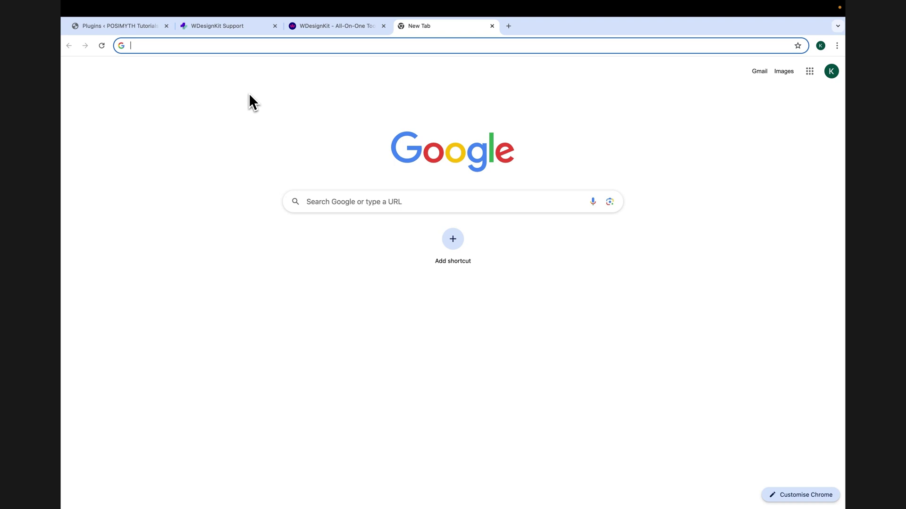
{"action": "type", "text": "store."}
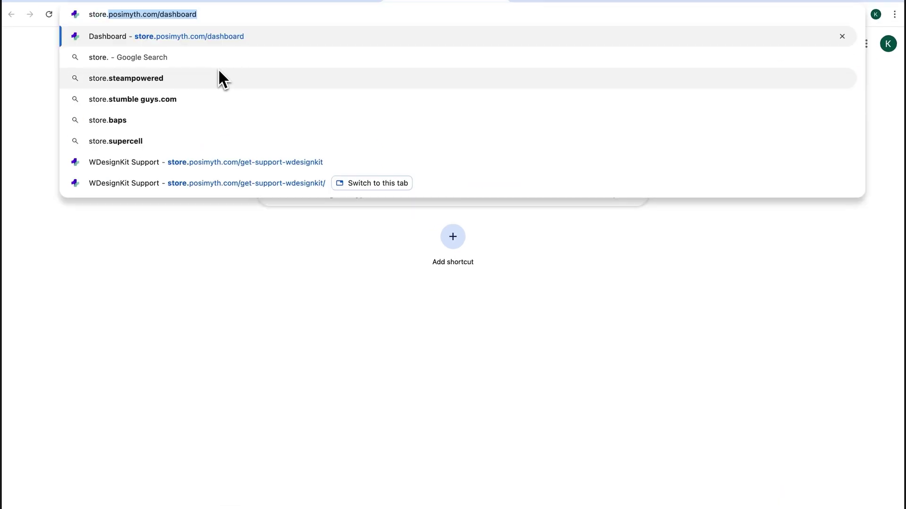
{"action": "type", "text": "posimyth.com/das"}
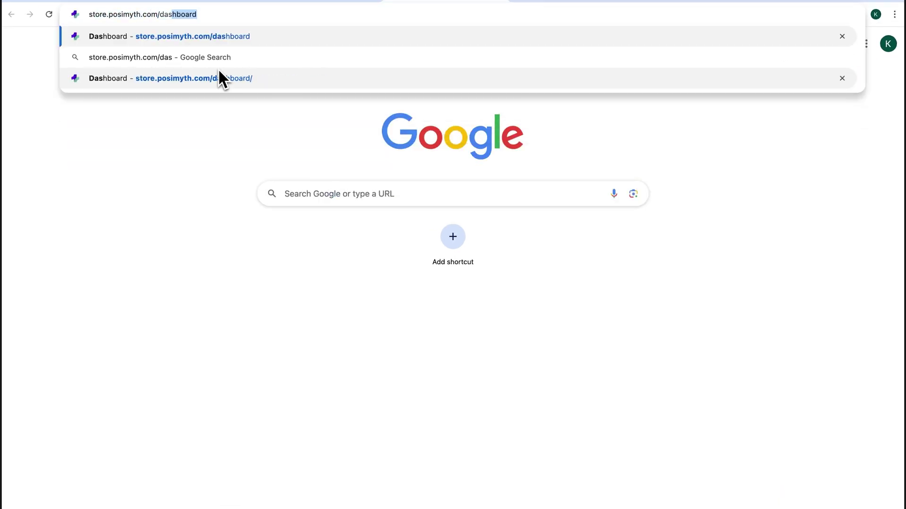
{"action": "type", "text": "hboard"}
{"action": "key", "text": "Return"}
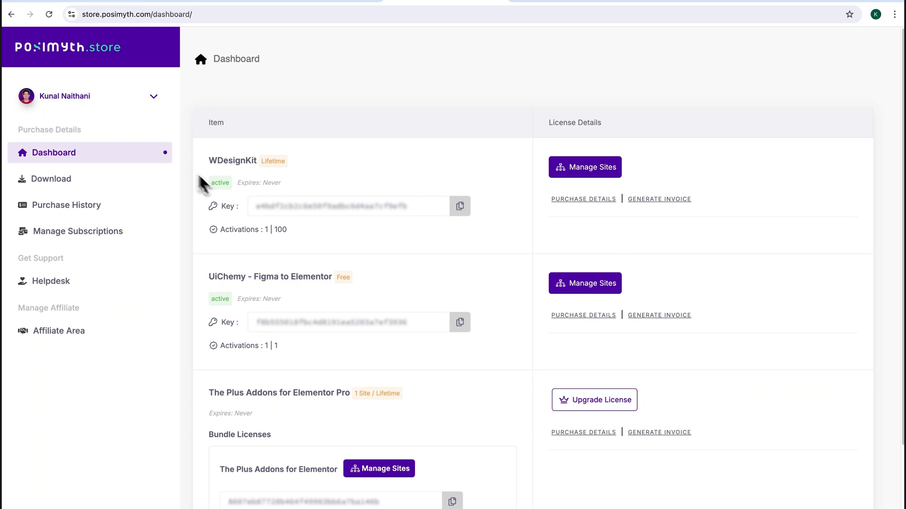
{"action": "left_click_drag", "start_coordinate": [224, 203], "coordinate": [237, 217]}
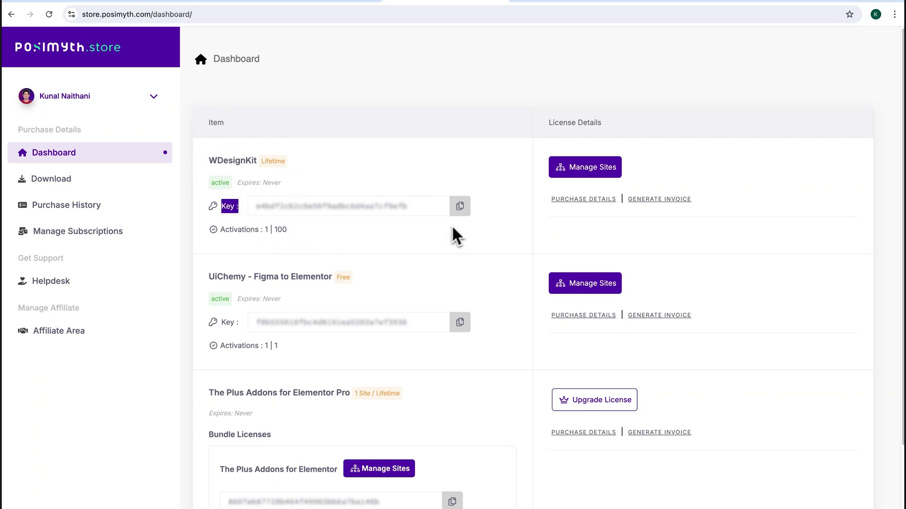
{"action": "left_click", "coordinate": [464, 216]}
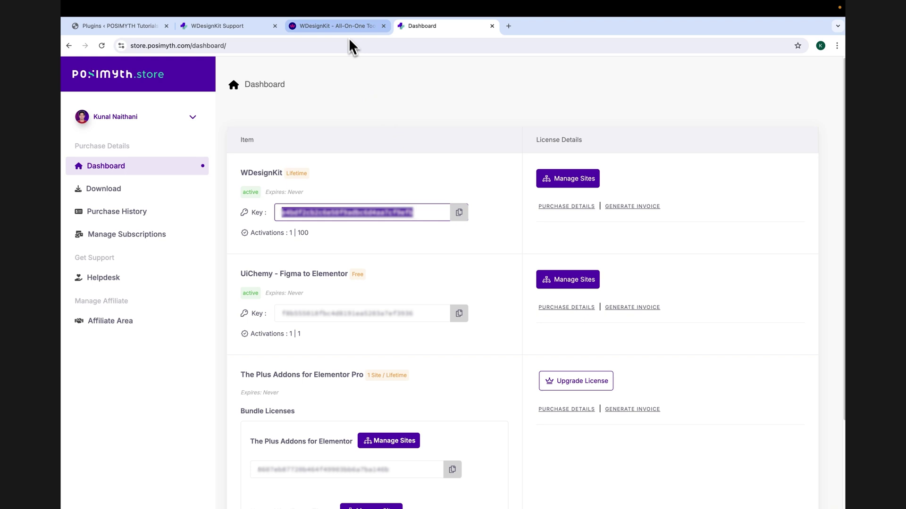
Paste the key under Manage Licence, activate it for 2200 credits, and close the extra tabs.
{"action": "left_click", "coordinate": [336, 5]}
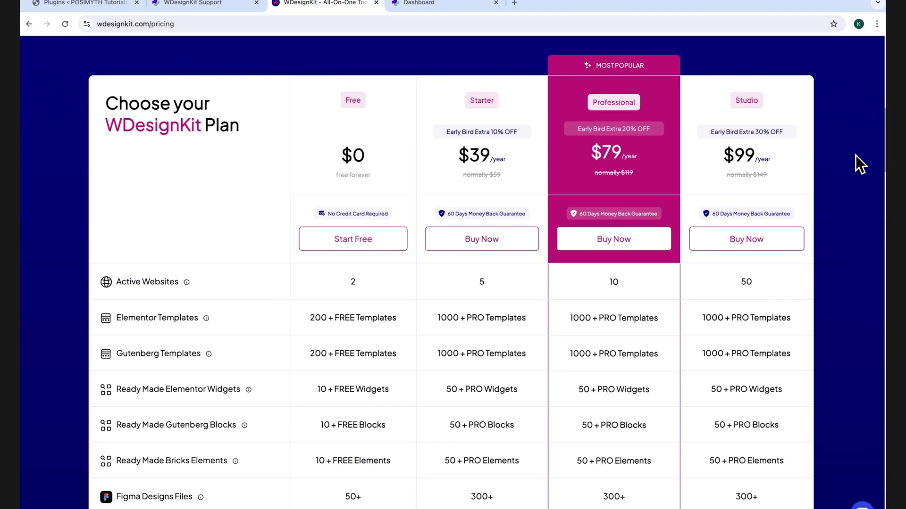
{"action": "scroll", "coordinate": [855, 155], "scroll_direction": "up", "scroll_amount": 10}
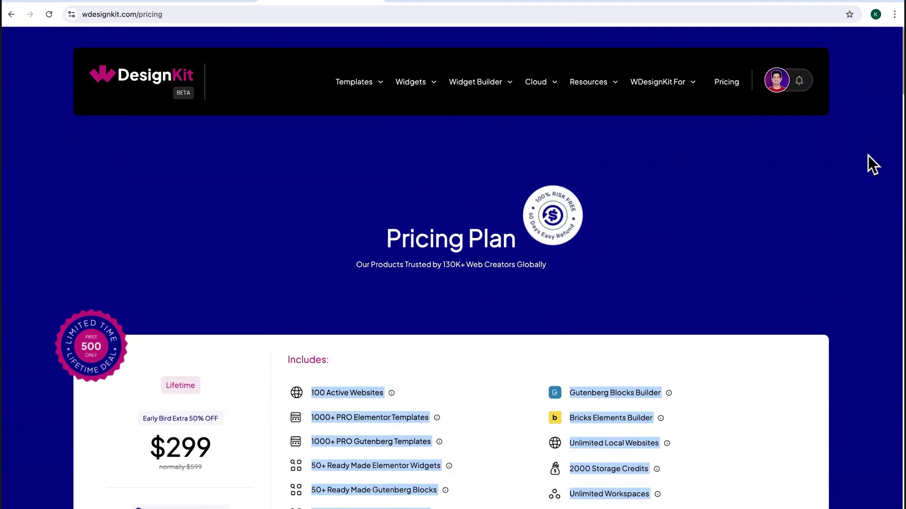
{"action": "left_click", "coordinate": [783, 84]}
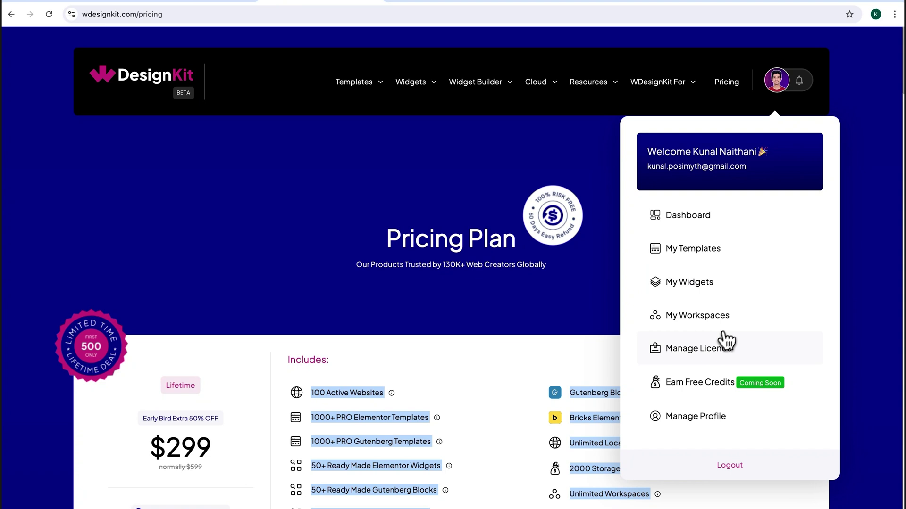
{"action": "left_click", "coordinate": [706, 361]}
{"action": "left_click", "coordinate": [290, 423]}
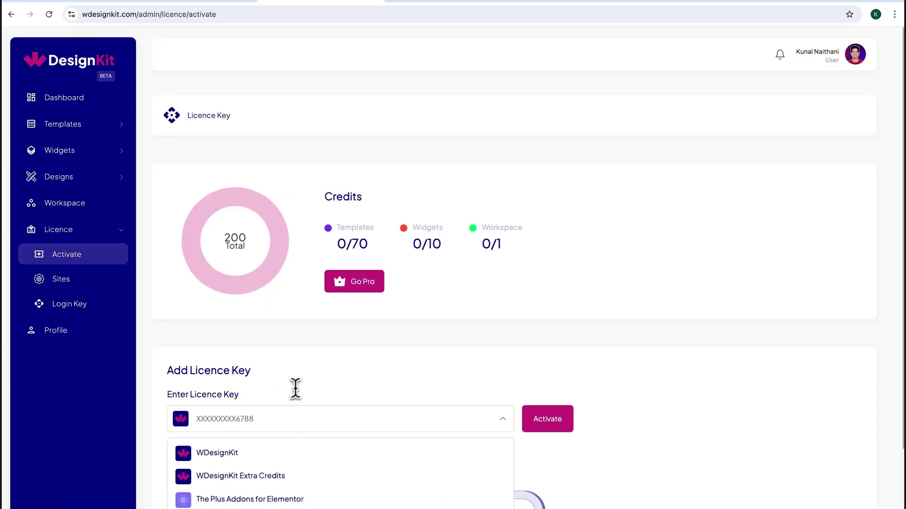
{"action": "key", "text": "ctrl+v"}
{"action": "left_click", "coordinate": [547, 424]}
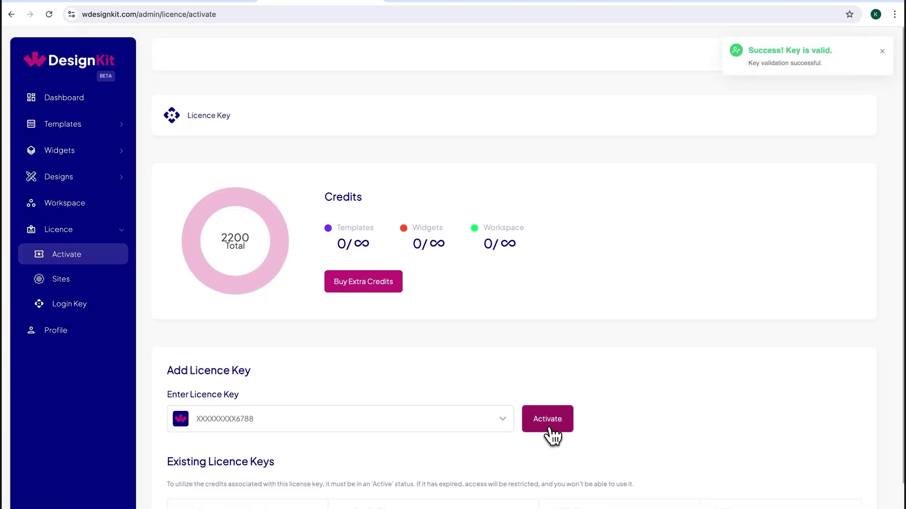
{"action": "scroll", "coordinate": [878, 373], "scroll_direction": "down", "scroll_amount": 2}
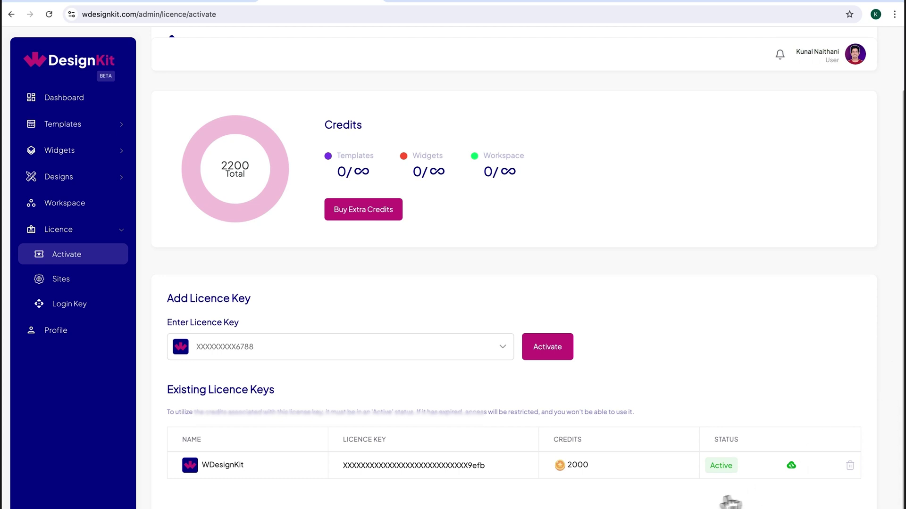
{"action": "key", "text": "super+w"}
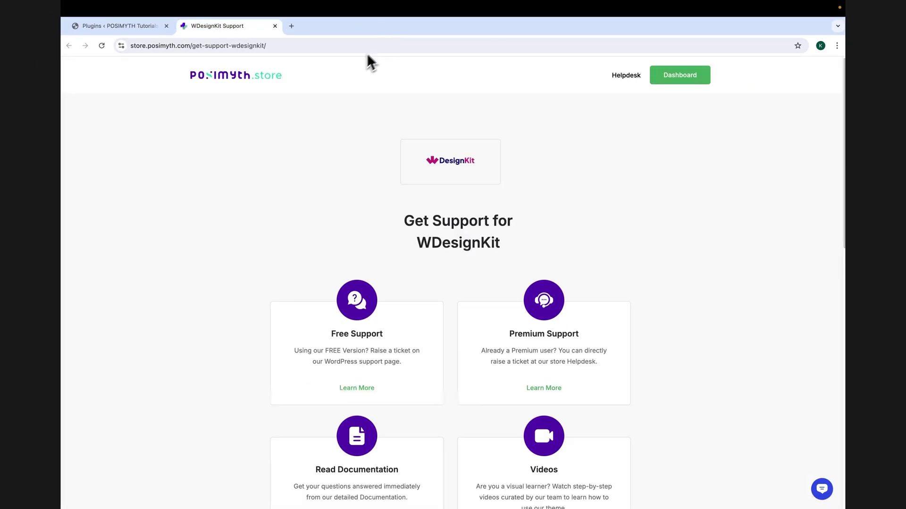
{"action": "left_click", "coordinate": [275, 26]}
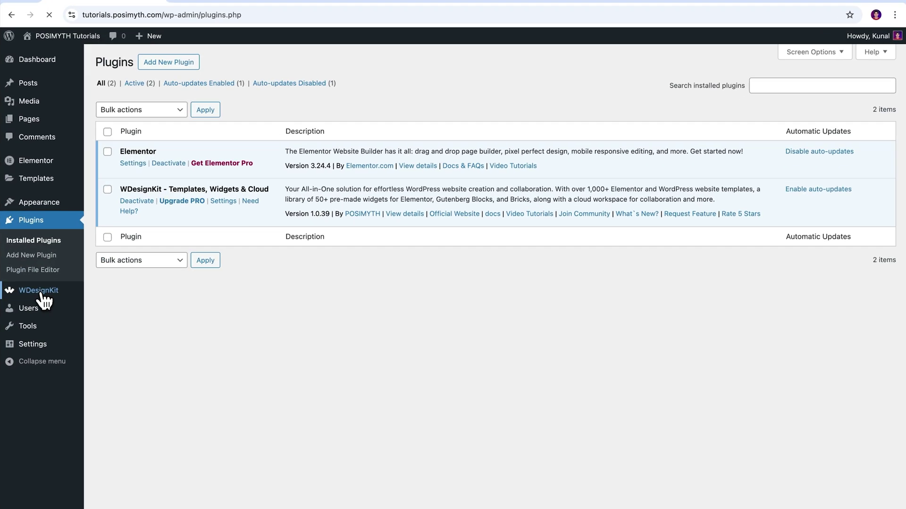
Download the Scroll Portfolio widget from the WDesignKit library and confirm it under My Widgets.
{"action": "left_click", "coordinate": [82, 283]}
{"action": "mouse_move", "coordinate": [618, 73]}
{"action": "left_click", "coordinate": [610, 106]}
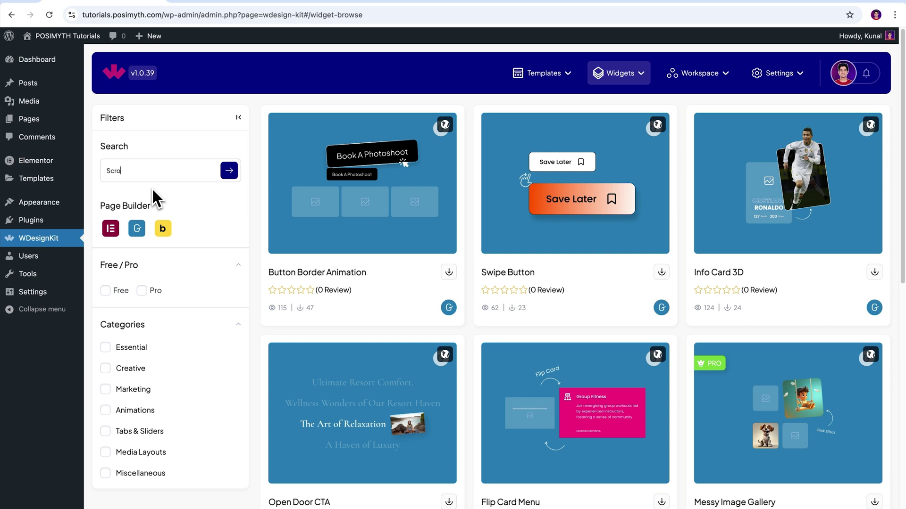
{"action": "type", "text": "Scroll Portfolio"}
{"action": "left_click", "coordinate": [229, 172]}
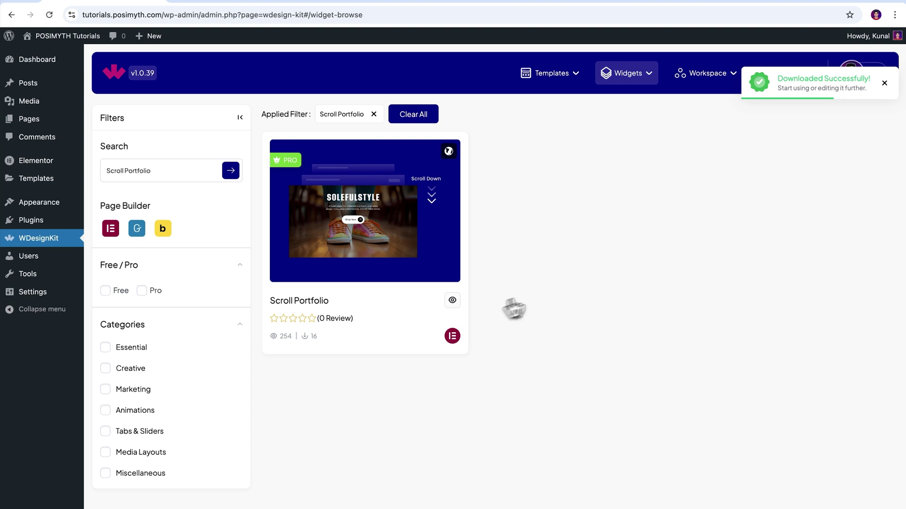
{"action": "left_click", "coordinate": [628, 77]}
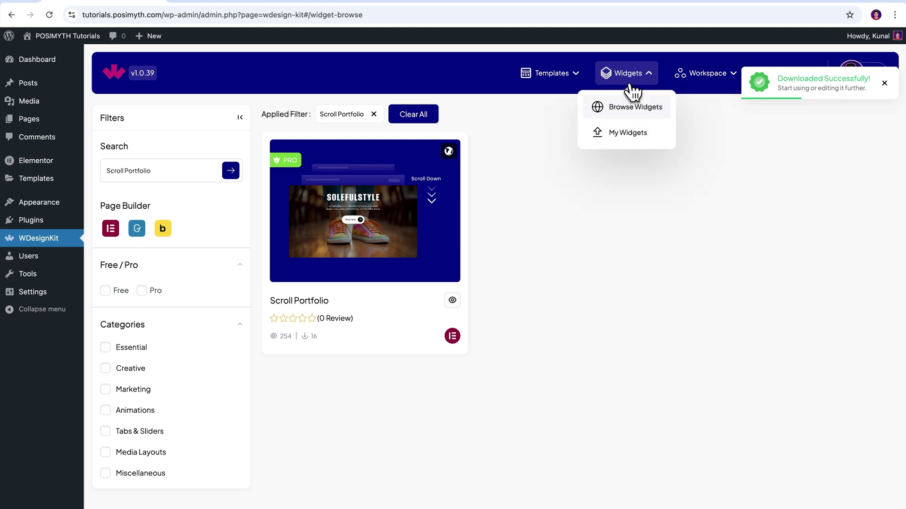
{"action": "left_click", "coordinate": [627, 136]}
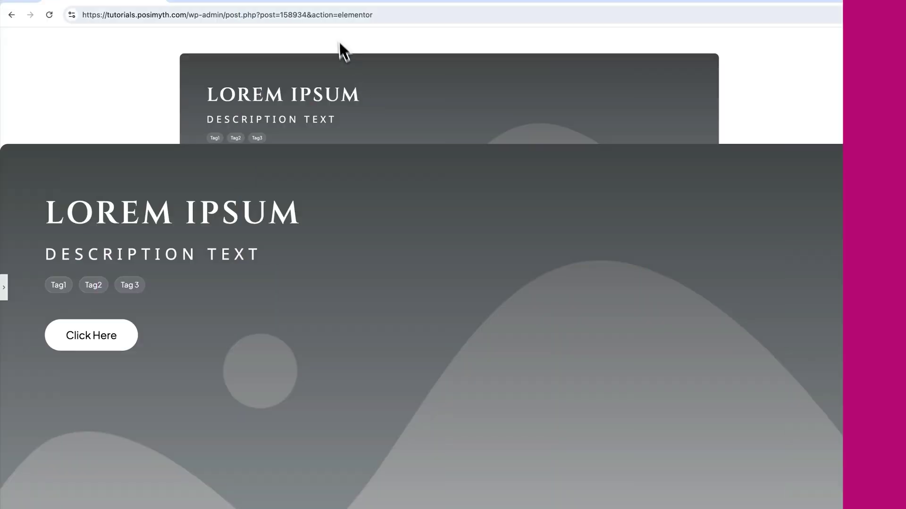
Drag a Scroll Portfolio widget from the Elementor panel onto the page and select it for editing.
{"action": "double_click", "coordinate": [364, 40]}
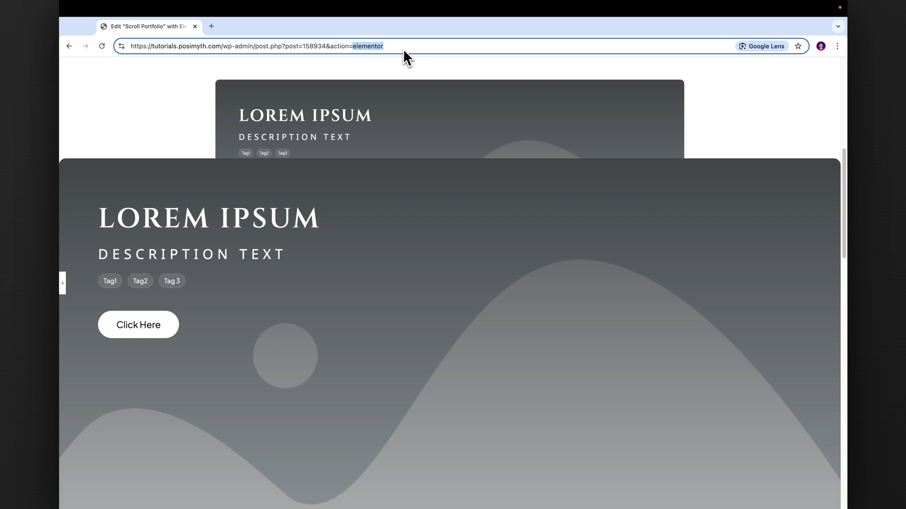
{"action": "left_click", "coordinate": [66, 285]}
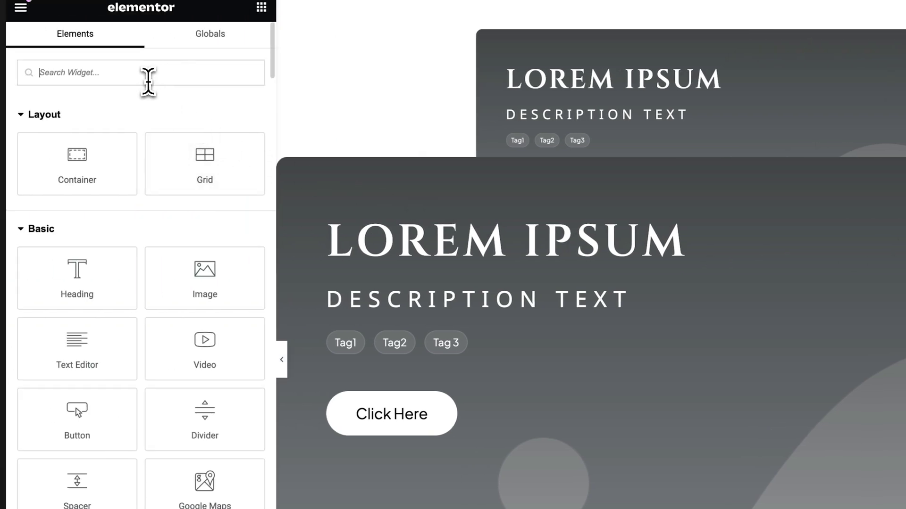
{"action": "type", "text": "Scroll Portfolio"}
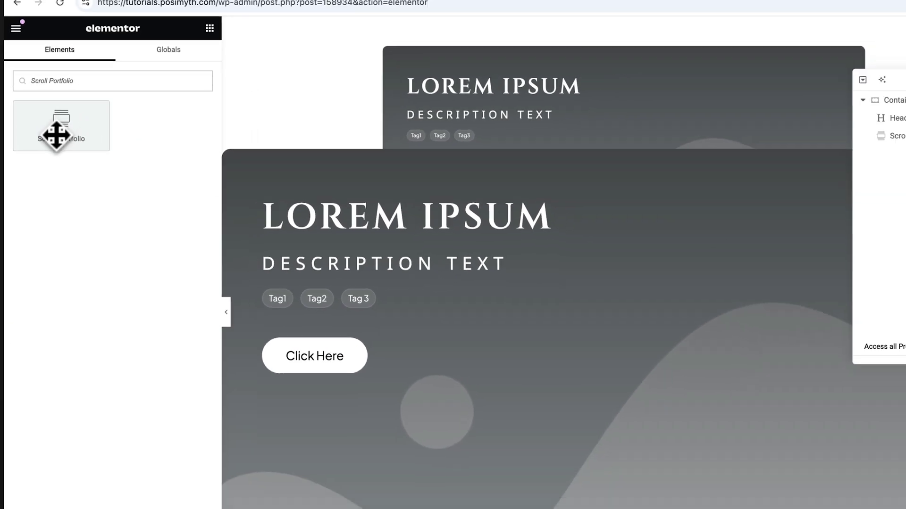
{"action": "mouse_move", "coordinate": [55, 135]}
{"action": "left_mouse_down"}
{"action": "mouse_move", "coordinate": [642, 228]}
{"action": "mouse_move", "coordinate": [454, 60]}
{"action": "mouse_move", "coordinate": [133, 83]}
{"action": "mouse_move", "coordinate": [57, 129]}
{"action": "left_mouse_up"}
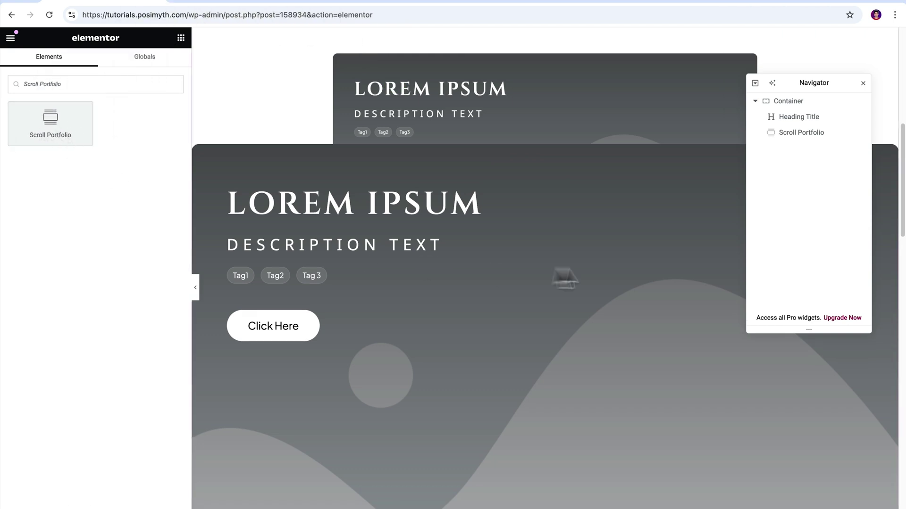
{"action": "left_click", "coordinate": [805, 133]}
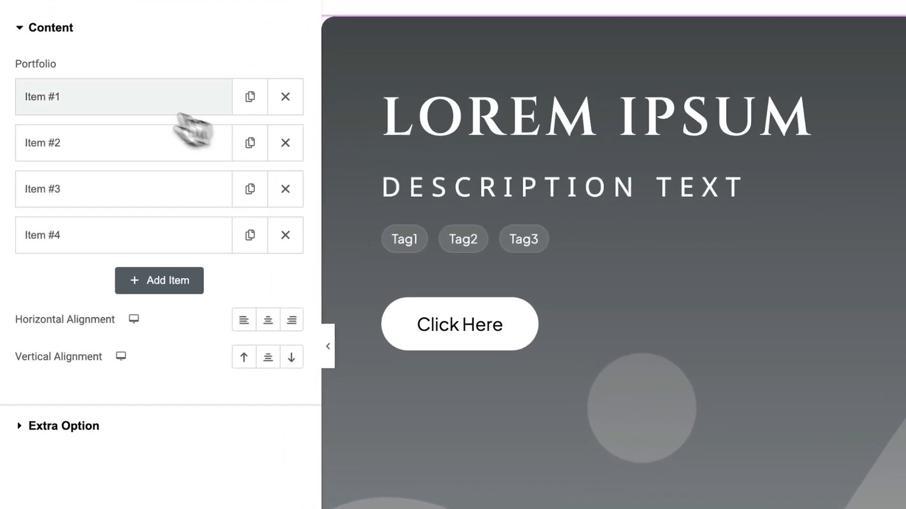
Collapse and re-expand the Content section, then expand Item #1 to show its fields.
{"action": "left_click", "coordinate": [29, 30]}
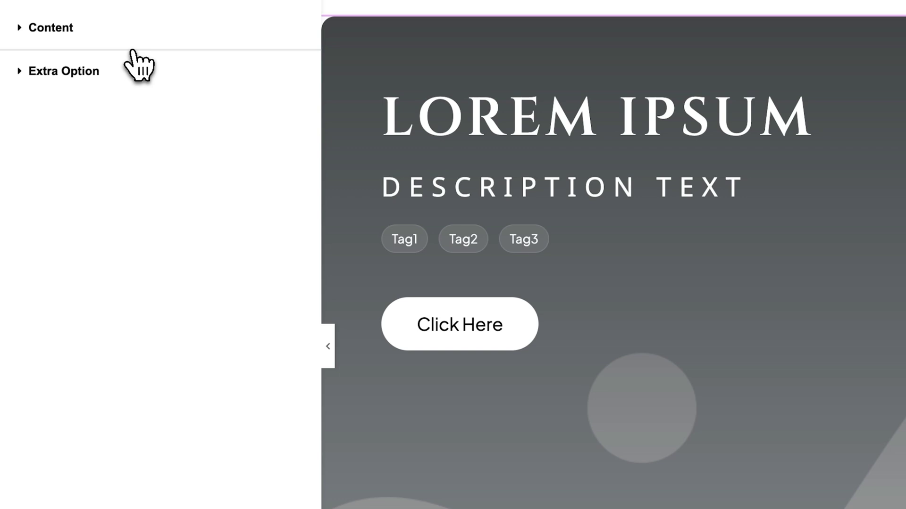
{"action": "left_click", "coordinate": [20, 31]}
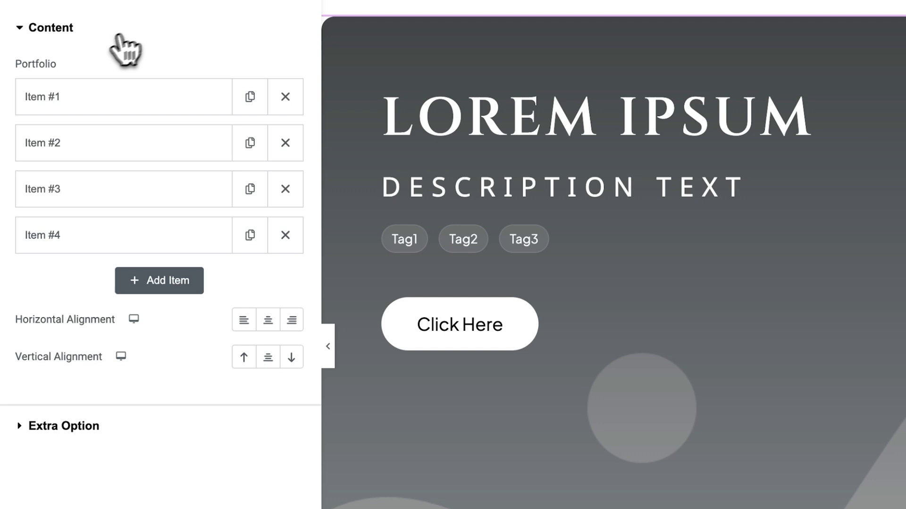
{"action": "left_click_drag", "start_coordinate": [11, 66], "coordinate": [92, 74]}
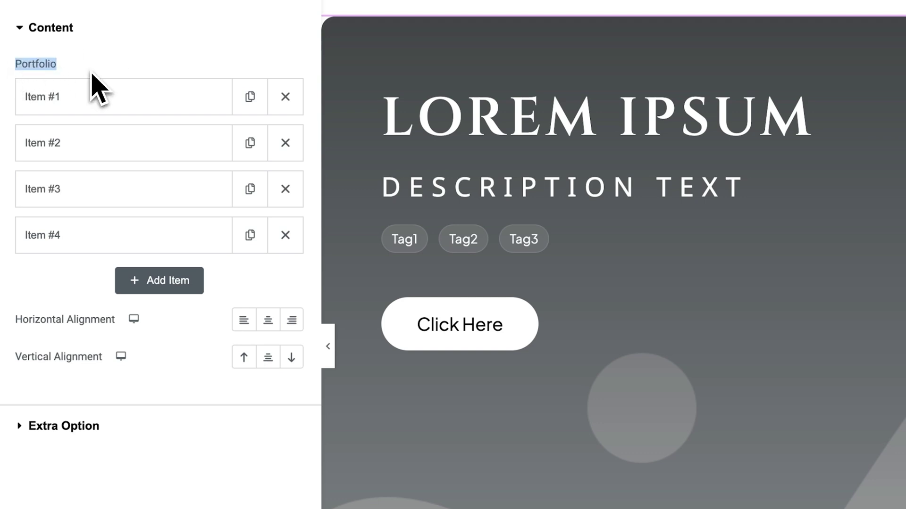
{"action": "left_click", "coordinate": [89, 97]}
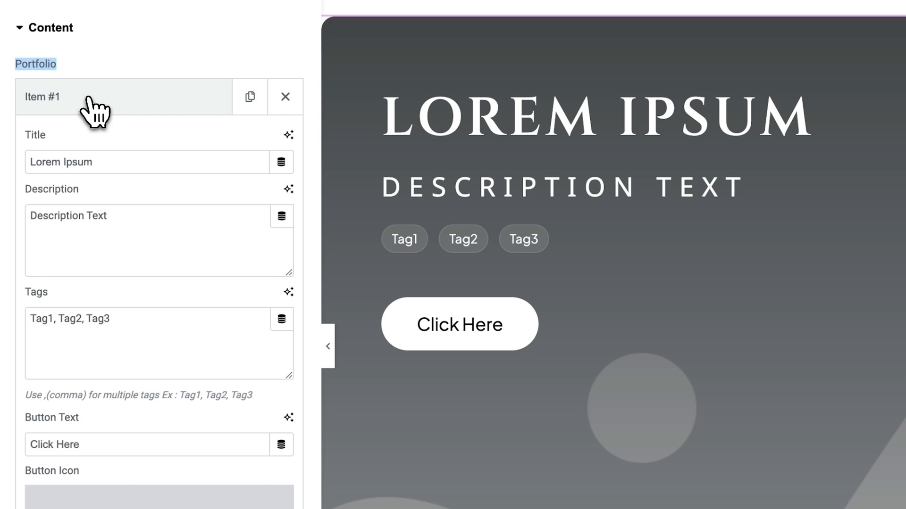
Set Item #1 to 'Unveiling Tech Brilliance', description 'Discount Heights', tags ClearVision, DigitalEyewear, SmartStyle.
{"action": "left_click_drag", "start_coordinate": [90, 161], "coordinate": [19, 172]}
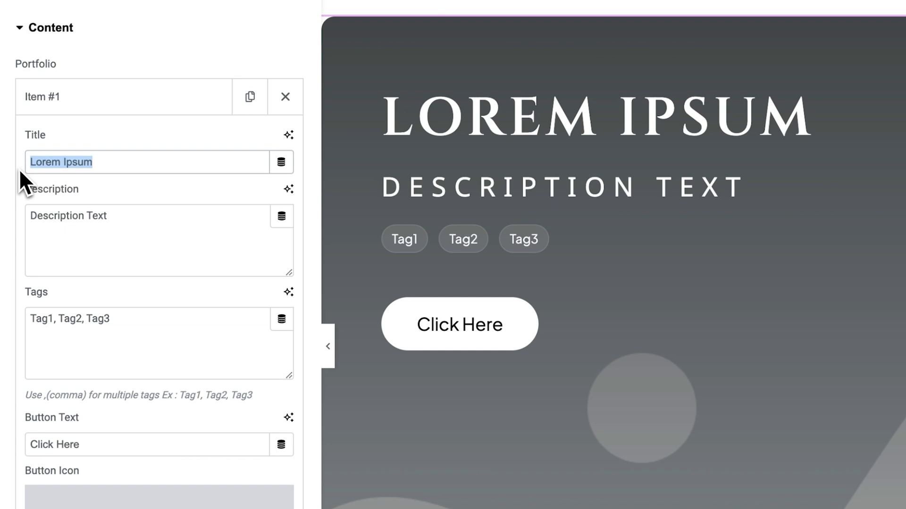
{"action": "type", "text": "Unveiling Tech Brilliance"}
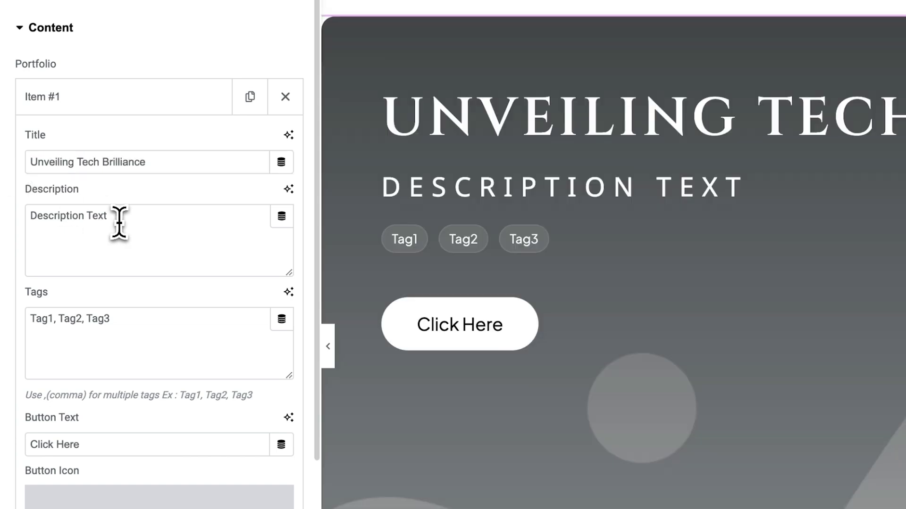
{"action": "left_click_drag", "start_coordinate": [119, 218], "coordinate": [10, 235]}
{"action": "type", "text": "Discount Heights"}
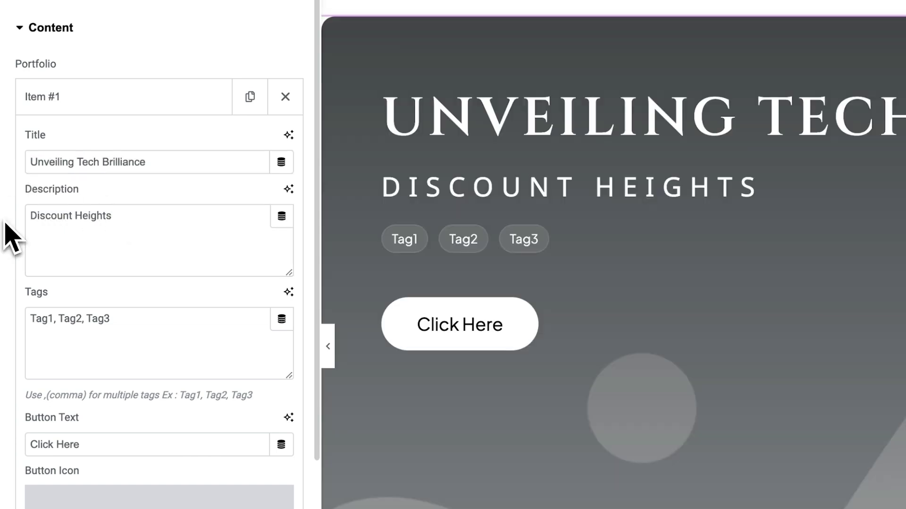
{"action": "left_click", "coordinate": [863, 84]}
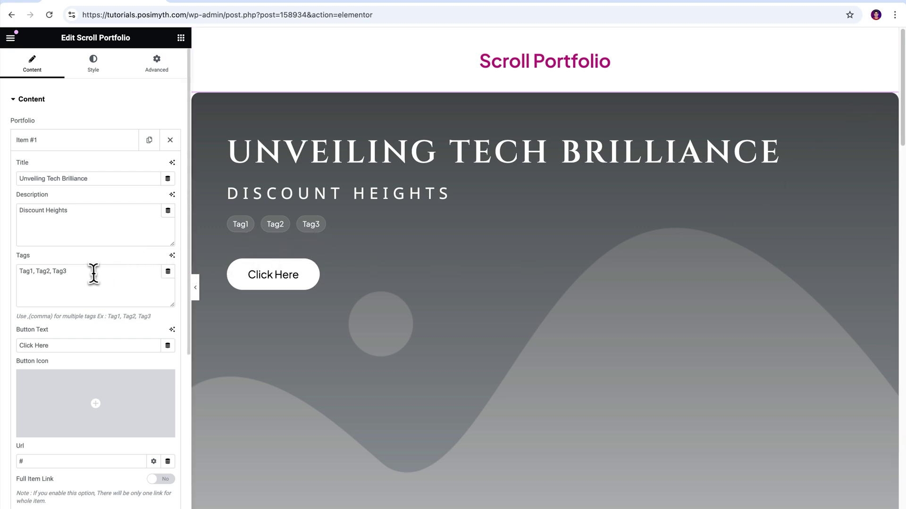
{"action": "left_click_drag", "start_coordinate": [93, 273], "coordinate": [4, 278]}
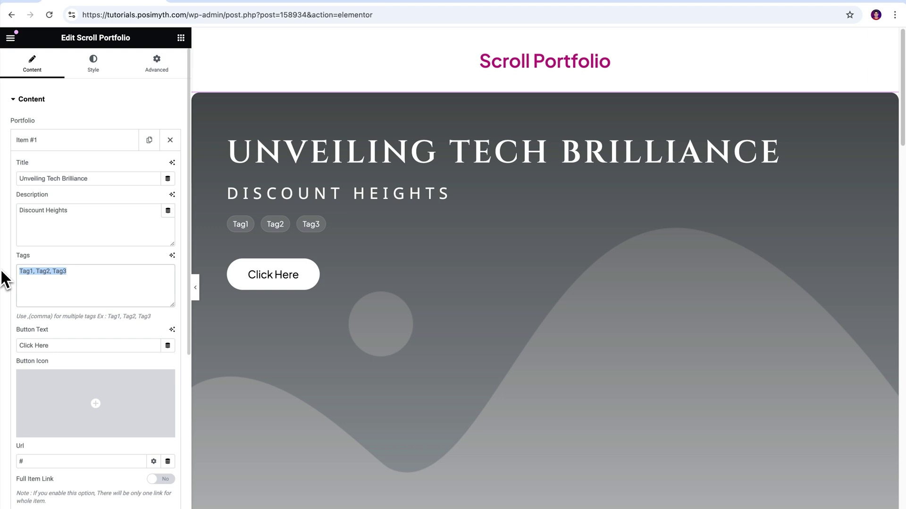
{"action": "type", "text": "ClearVision, DigitalEye"}
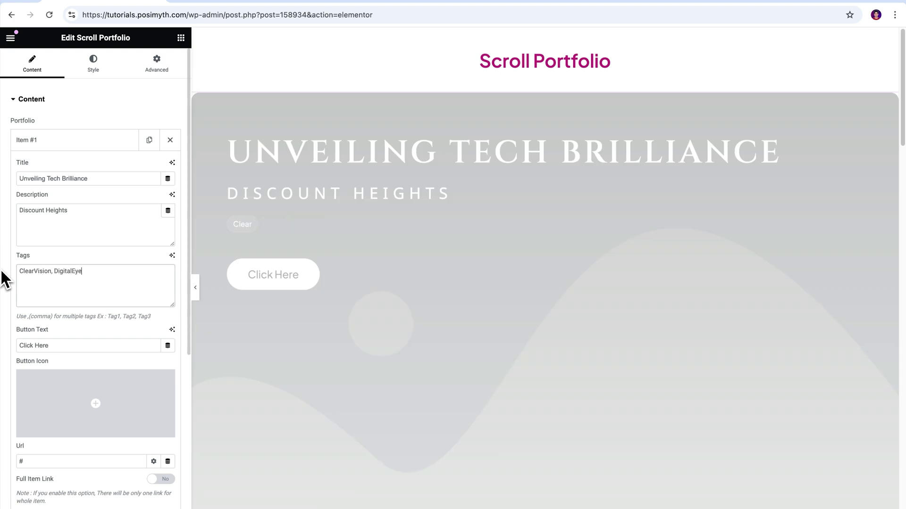
{"action": "type", "text": ", S"}
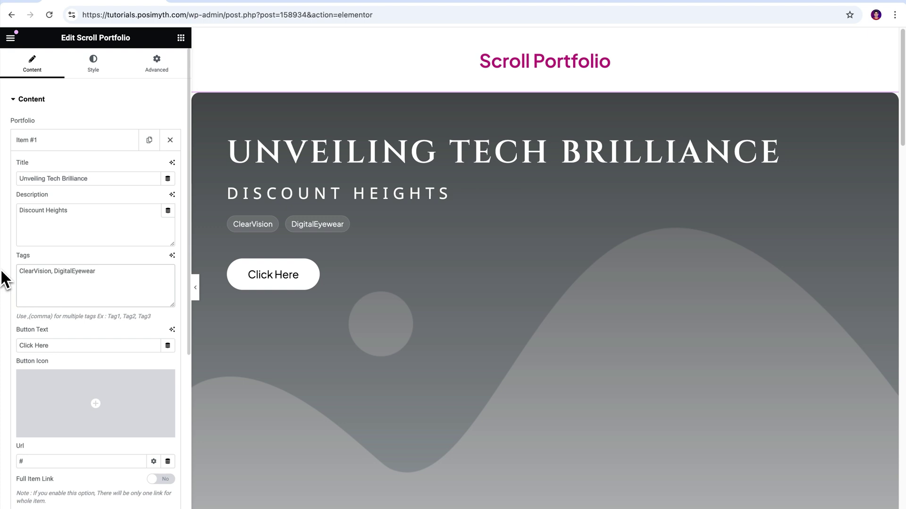
{"action": "type", "text": "martStyle"}
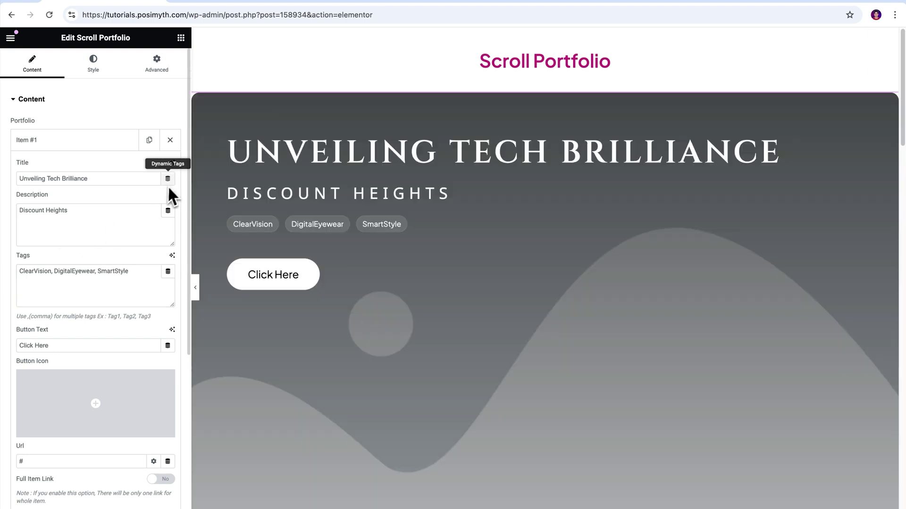
Change the first slide's button text from Click Here to 'Discover More'.
{"action": "left_click_drag", "start_coordinate": [189, 186], "coordinate": [168, 291]}
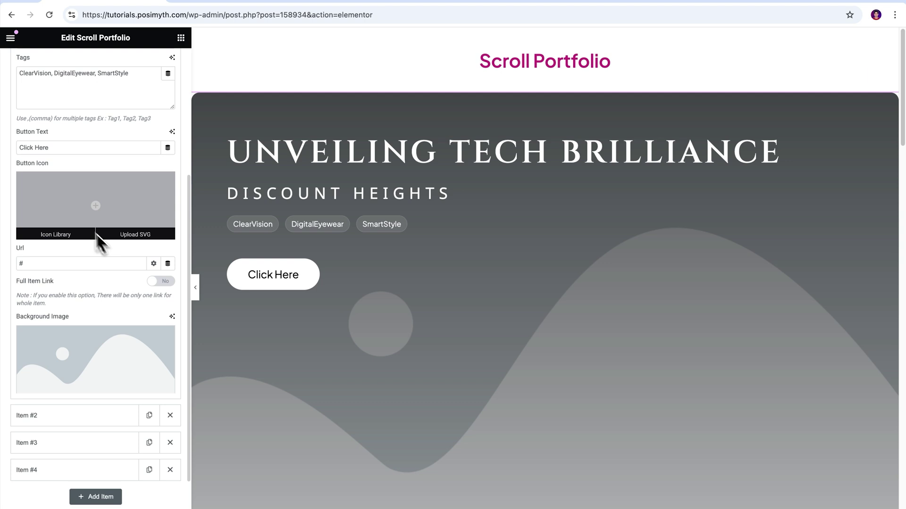
{"action": "left_click_drag", "start_coordinate": [49, 147], "coordinate": [6, 155]}
{"action": "type", "text": "Dico"}
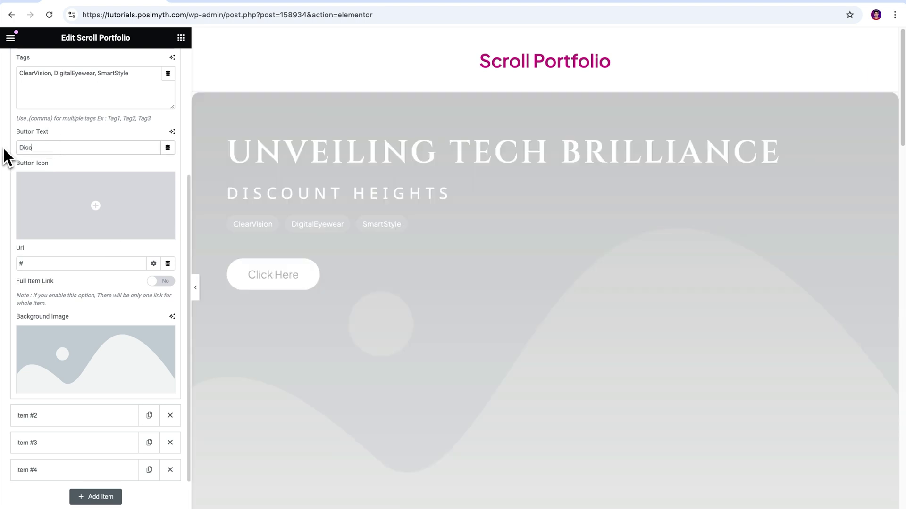
{"action": "type", "text": "over More"}
Add a right-pointing arrow icon to the button, then remove it again, leaving no icon.
{"action": "left_click", "coordinate": [89, 215]}
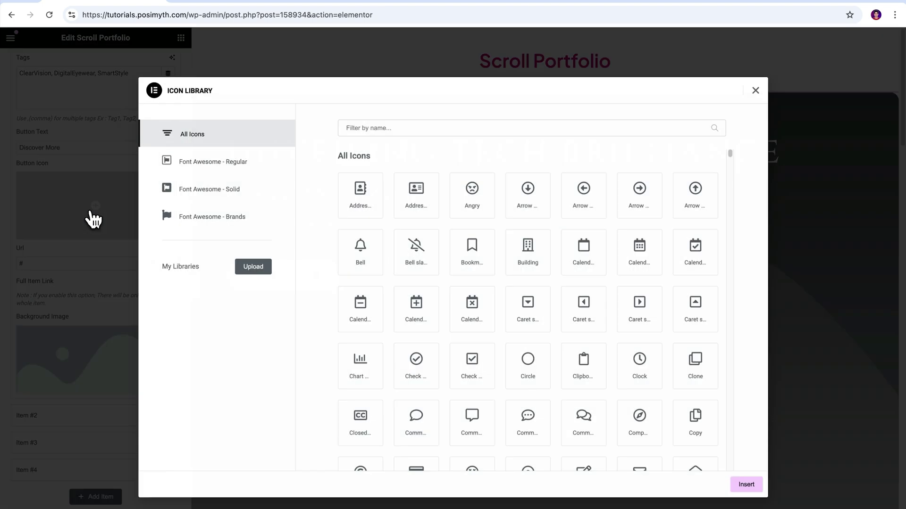
{"action": "left_click", "coordinate": [631, 208]}
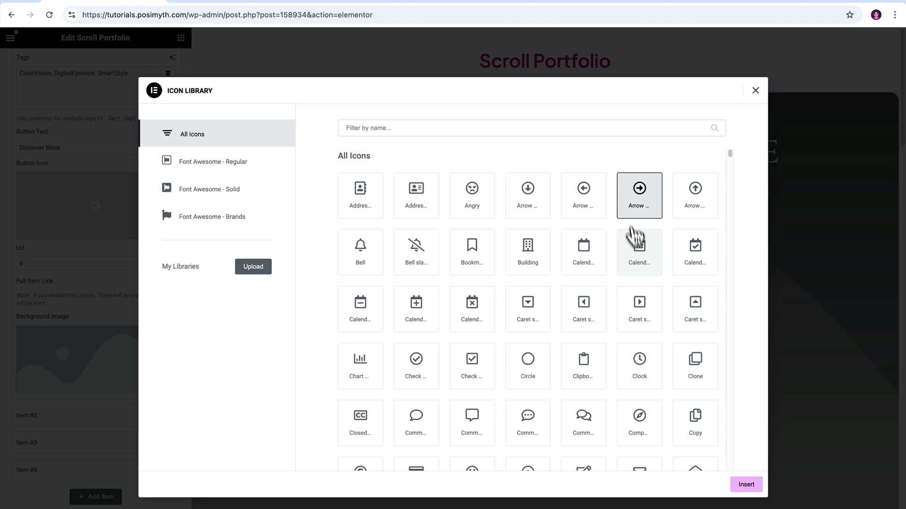
{"action": "left_click", "coordinate": [746, 486]}
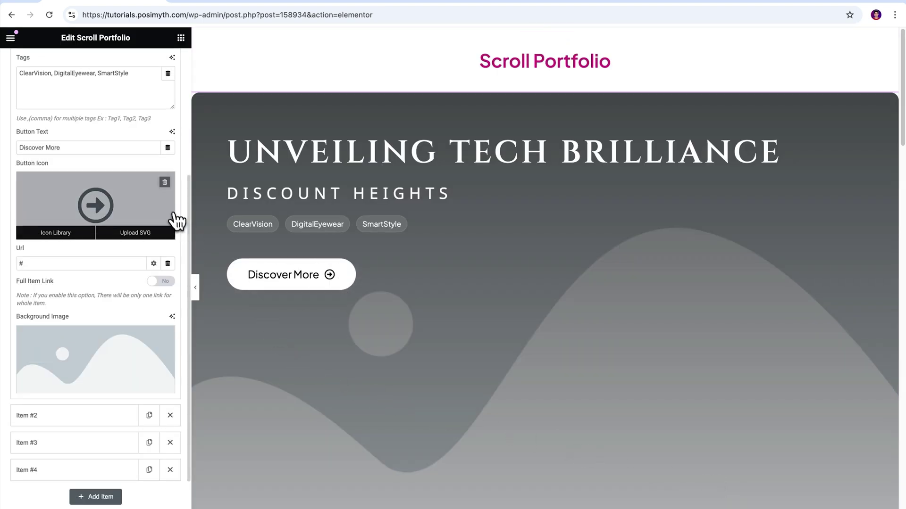
{"action": "left_click", "coordinate": [167, 179]}
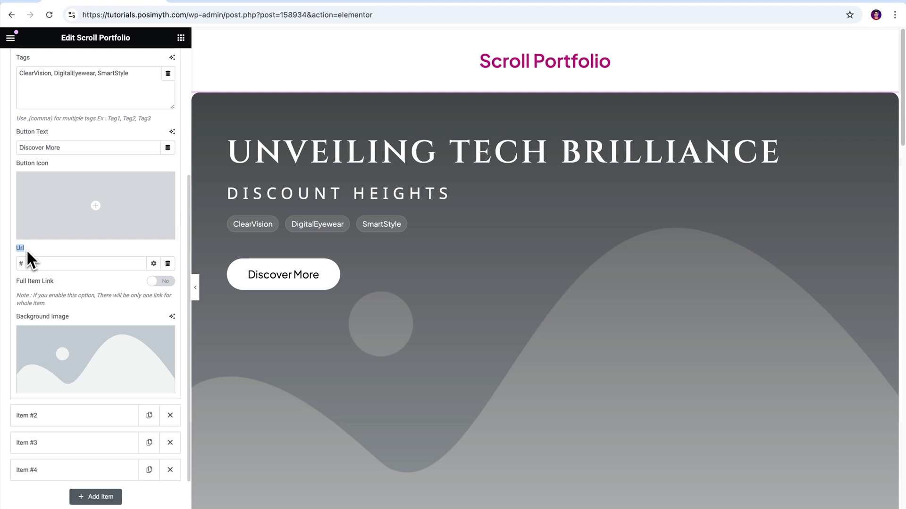
{"action": "left_click", "coordinate": [33, 263]}
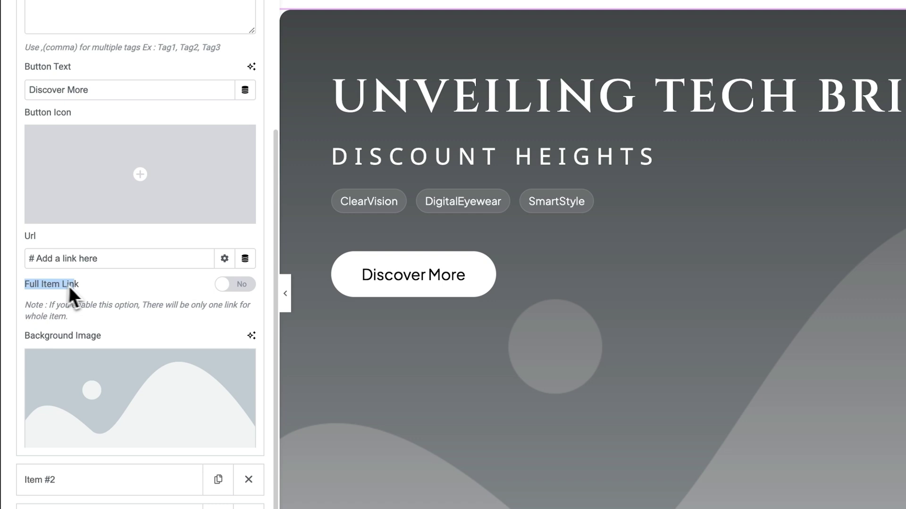
{"action": "left_click", "coordinate": [84, 290]}
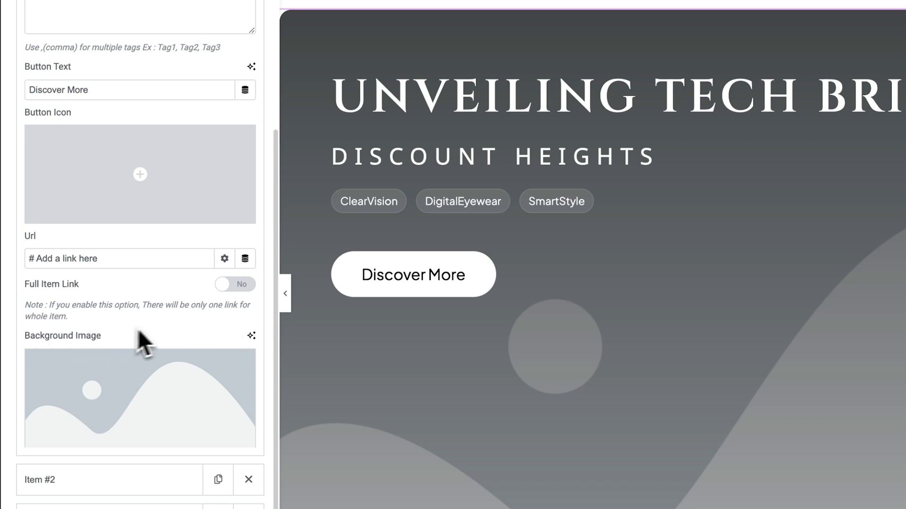
{"action": "left_click", "coordinate": [230, 286]}
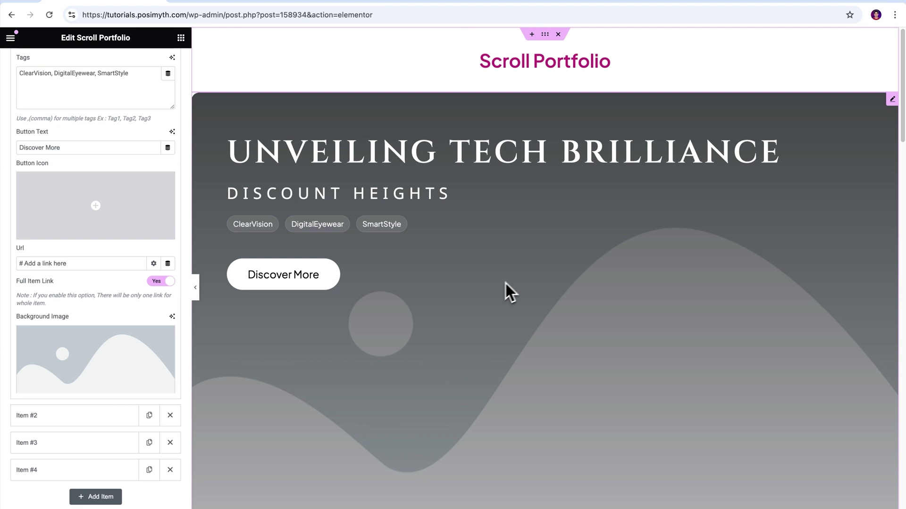
{"action": "left_click", "coordinate": [171, 285]}
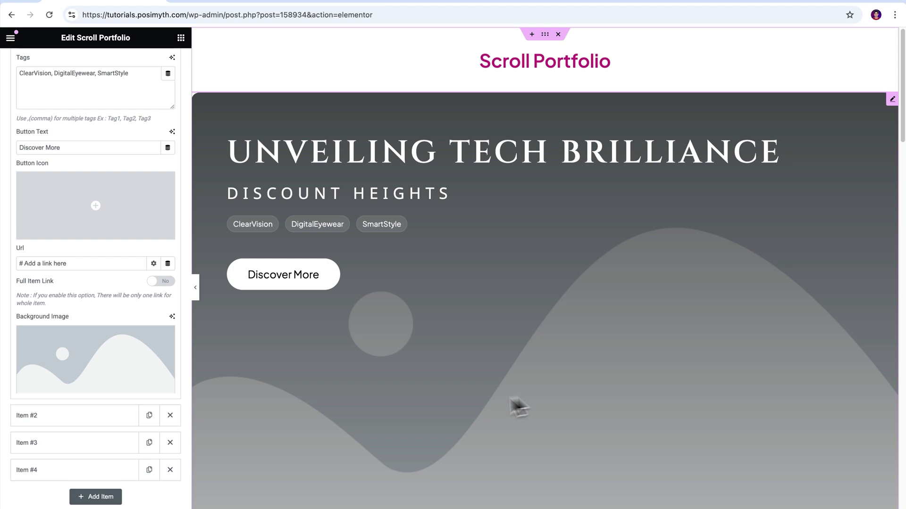
Set the green glasses photo as the first slide's background image and collapse Item #1.
{"action": "mouse_move", "coordinate": [13, 321]}
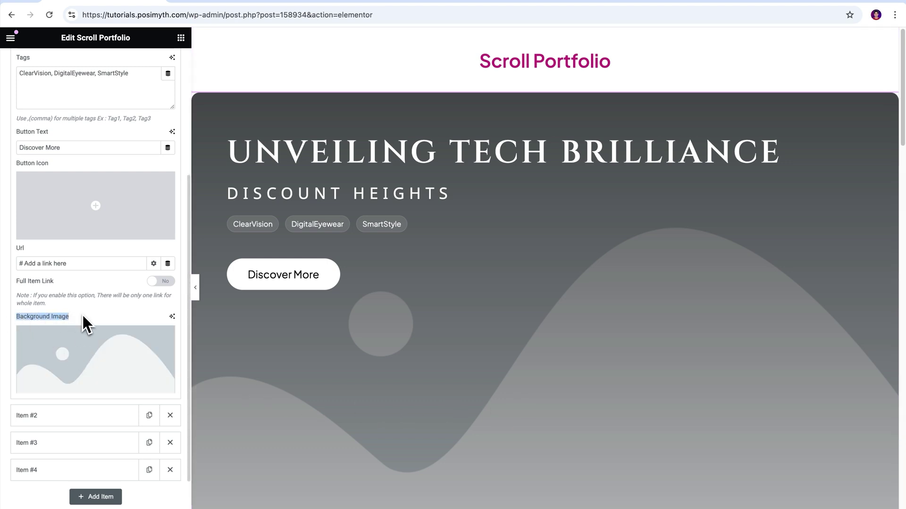
{"action": "left_click", "coordinate": [89, 358]}
{"action": "left_click", "coordinate": [390, 195]}
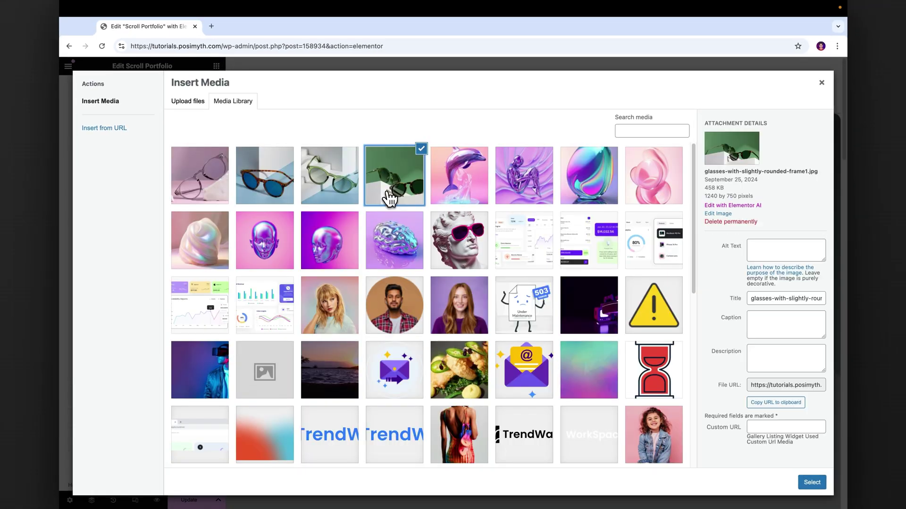
{"action": "left_click", "coordinate": [811, 482]}
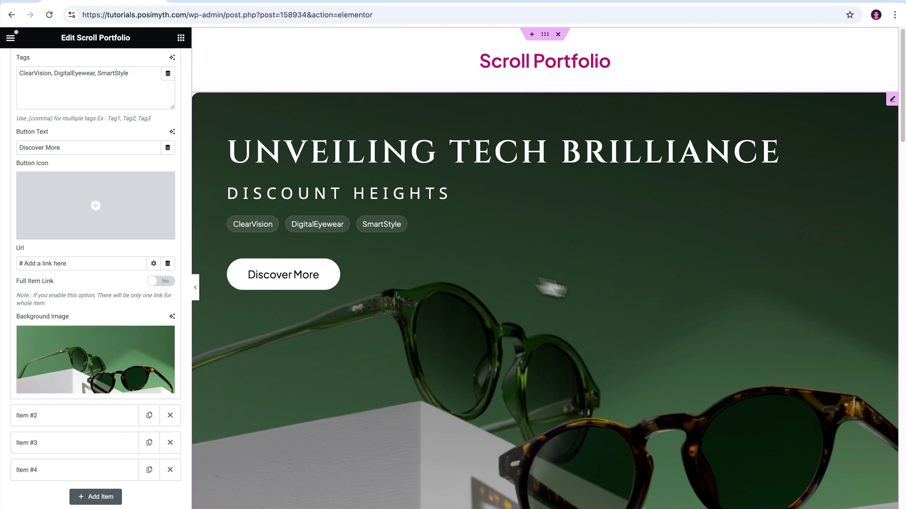
{"action": "scroll", "coordinate": [183, 356], "scroll_direction": "up", "scroll_amount": 4}
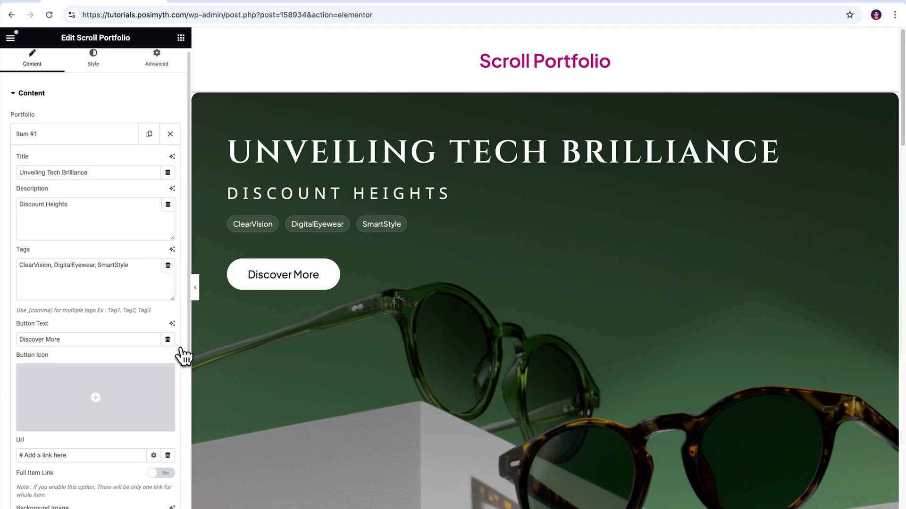
{"action": "left_click", "coordinate": [70, 137]}
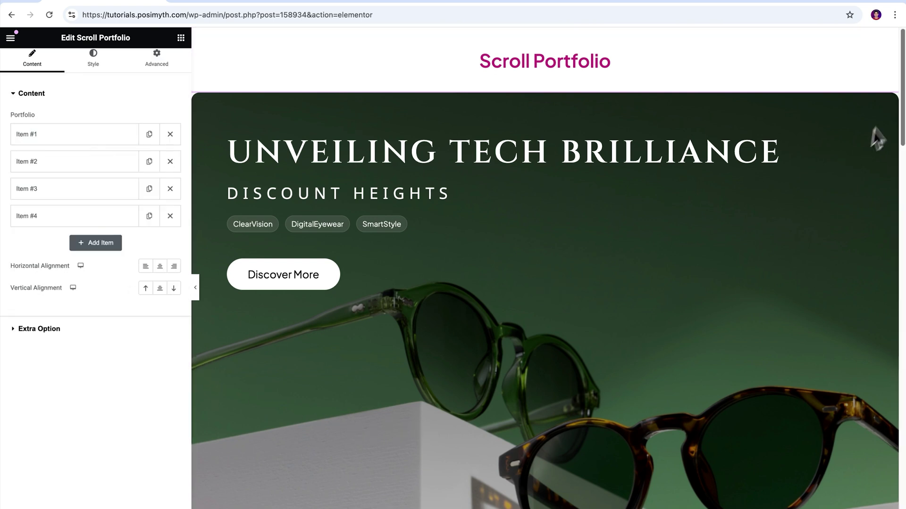
{"action": "scroll", "coordinate": [903, 69], "scroll_direction": "down", "scroll_amount": 1}
{"action": "left_click_drag", "start_coordinate": [903, 68], "coordinate": [903, 193]}
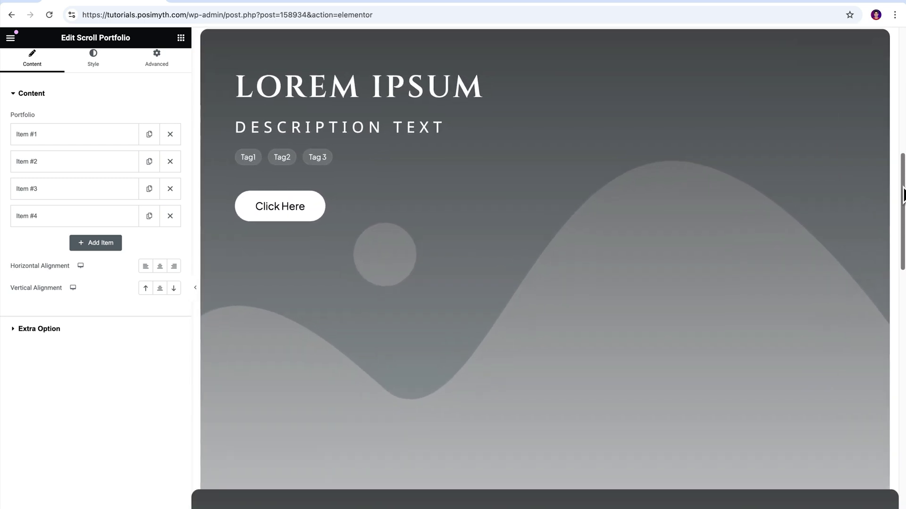
Fill slide two: 'Spotlight On Specs', 'Discounted Magic', tags TechEyes, SpectacleTech, InnovationGlasses, Discover More, green glasses background.
{"action": "left_click", "coordinate": [80, 163]}
{"action": "triple_click", "coordinate": [38, 200]}
{"action": "type", "text": "S"}
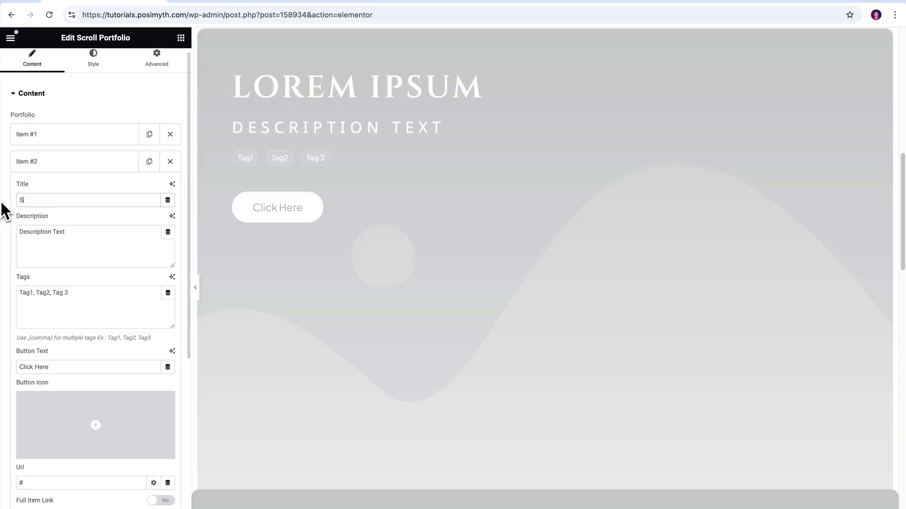
{"action": "type", "text": "potlight On Specs"}
{"action": "triple_click", "coordinate": [19, 233]}
{"action": "type", "text": "Discounted Magic"}
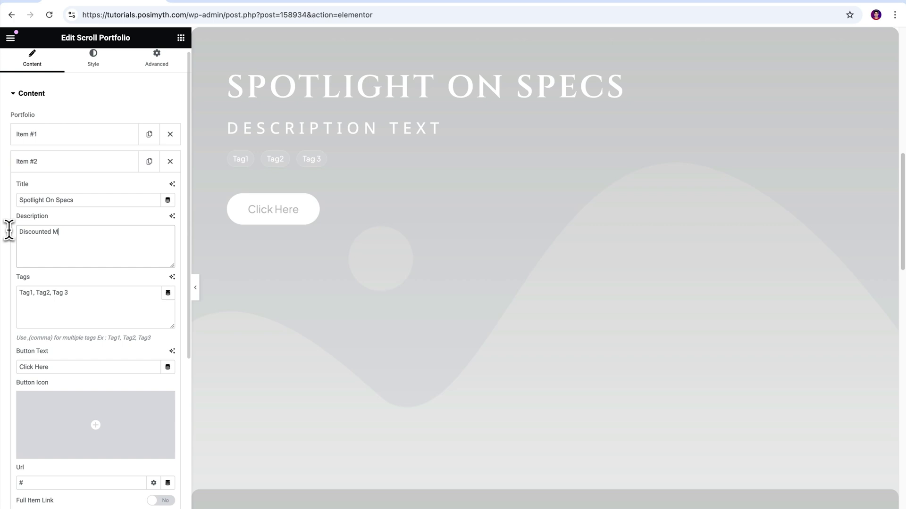
{"action": "triple_click", "coordinate": [18, 293]}
{"action": "type", "text": "TechEyes, SpectacleTech, InnovationGlasses"}
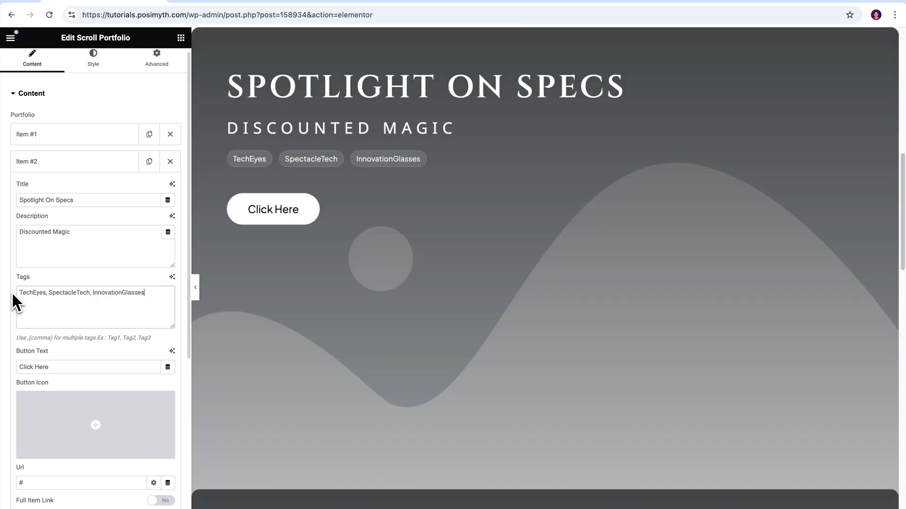
{"action": "triple_click", "coordinate": [16, 367]}
{"action": "type", "text": "Discover More"}
{"action": "left_click", "coordinate": [87, 423]}
{"action": "left_click", "coordinate": [86, 422]}
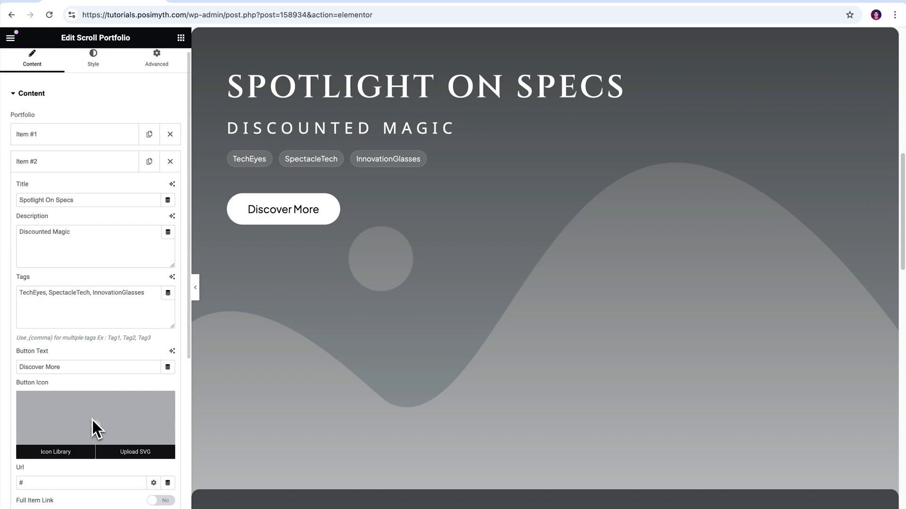
{"action": "left_click", "coordinate": [91, 448]}
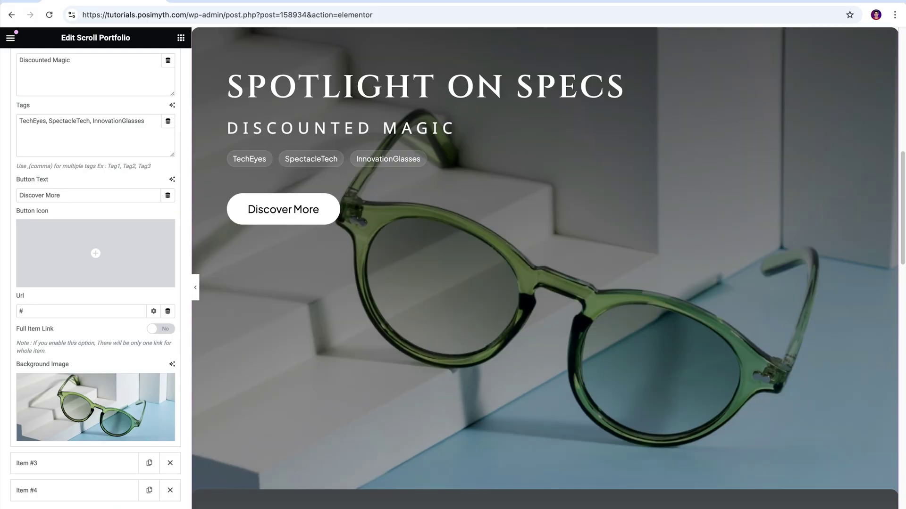
{"action": "scroll", "coordinate": [122, 283], "scroll_direction": "up", "scroll_amount": 10}
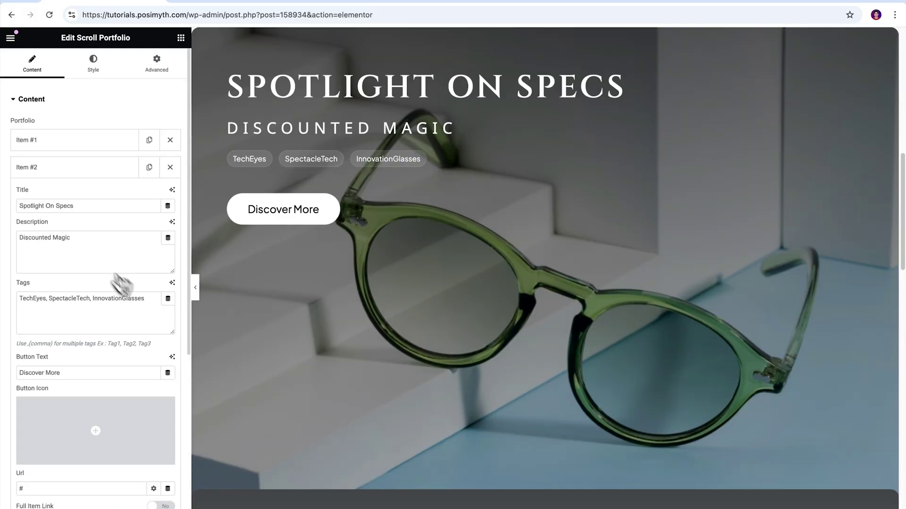
{"action": "left_click", "coordinate": [57, 167]}
Fill slide three: 'Insider's Tech Specs', 'Dive Into Deals', tags SmartOptics, FashionVision, BrilliantView, Discover More, clear-framed glasses image.
{"action": "left_click", "coordinate": [87, 194]}
{"action": "triple_click", "coordinate": [13, 234]}
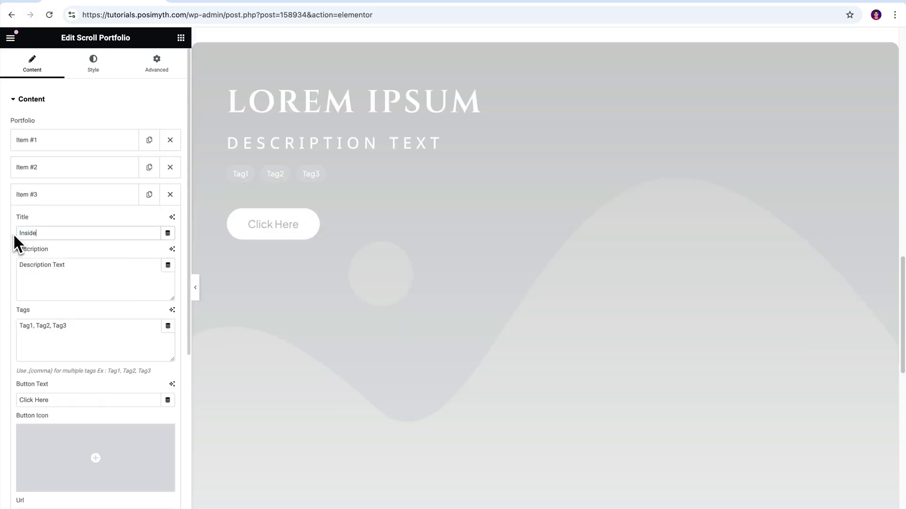
{"action": "type", "text": "Insider's Tech Specs"}
{"action": "triple_click", "coordinate": [7, 270]}
{"action": "type", "text": "Dive Into Deals"}
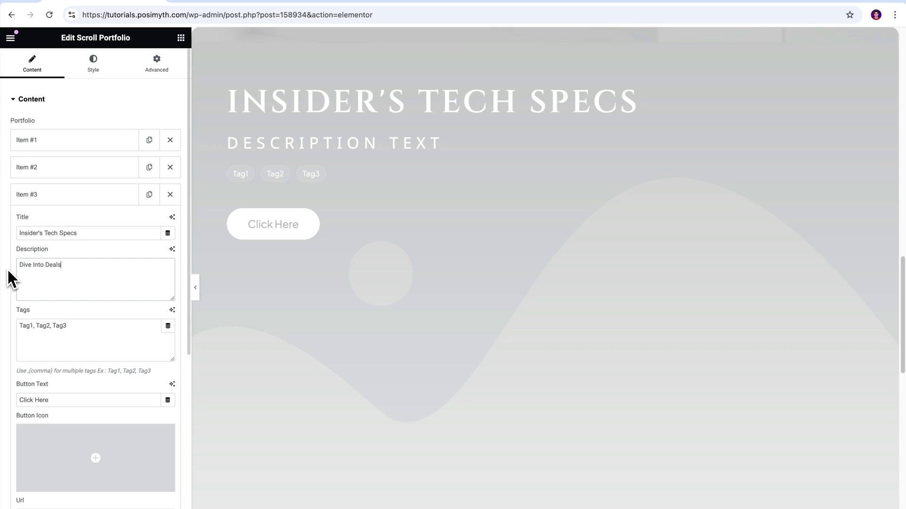
{"action": "triple_click", "coordinate": [2, 330]}
{"action": "type", "text": "SmartOptics, FashionVision, BrilliantView"}
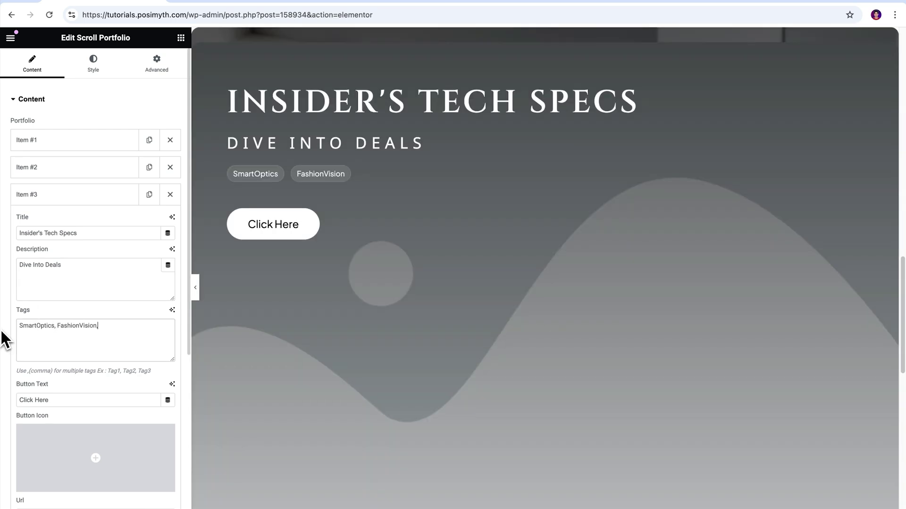
{"action": "triple_click", "coordinate": [60, 399]}
{"action": "type", "text": "Discover More"}
{"action": "scroll", "coordinate": [22, 389], "scroll_direction": "down", "scroll_amount": 5}
{"action": "left_click", "coordinate": [102, 353]}
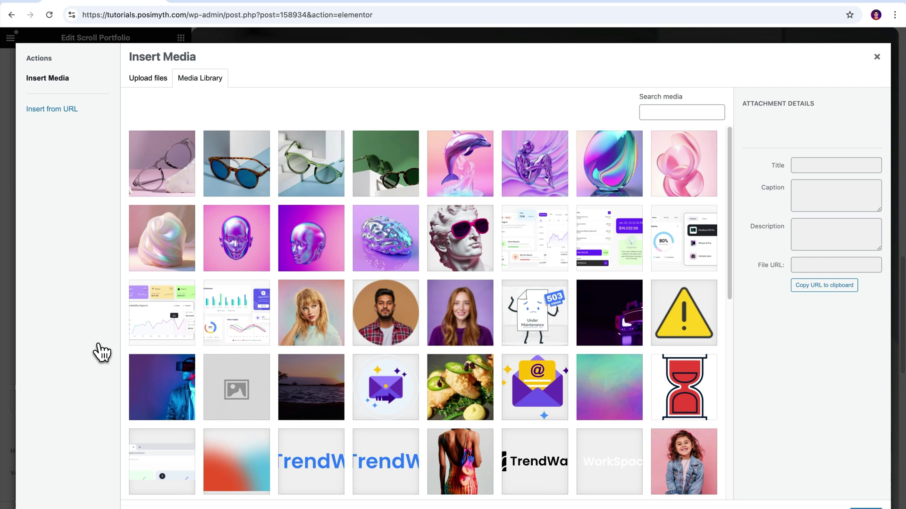
{"action": "left_click", "coordinate": [160, 174]}
Confirm slide three's background, then title slide four 'PrecisionSpecs Studio' with description 'Hot Deals'.
{"action": "left_click", "coordinate": [868, 508]}
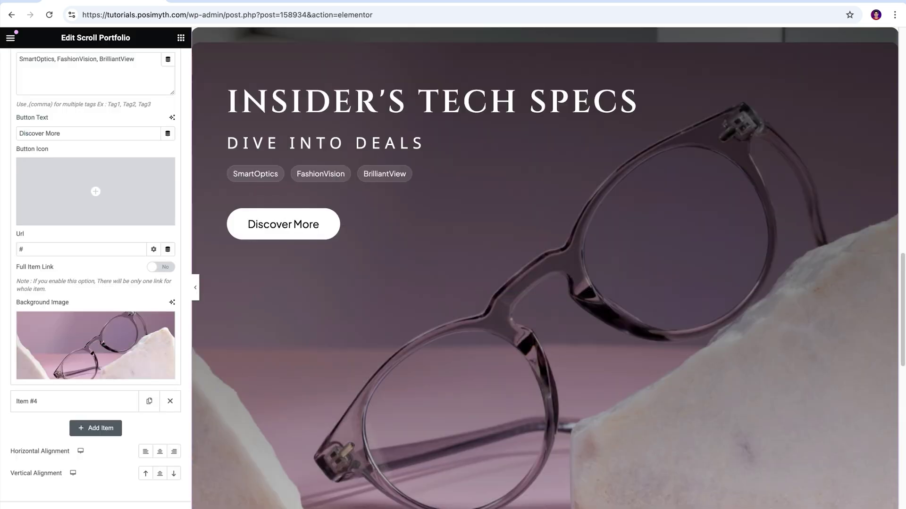
{"action": "left_click", "coordinate": [66, 401]}
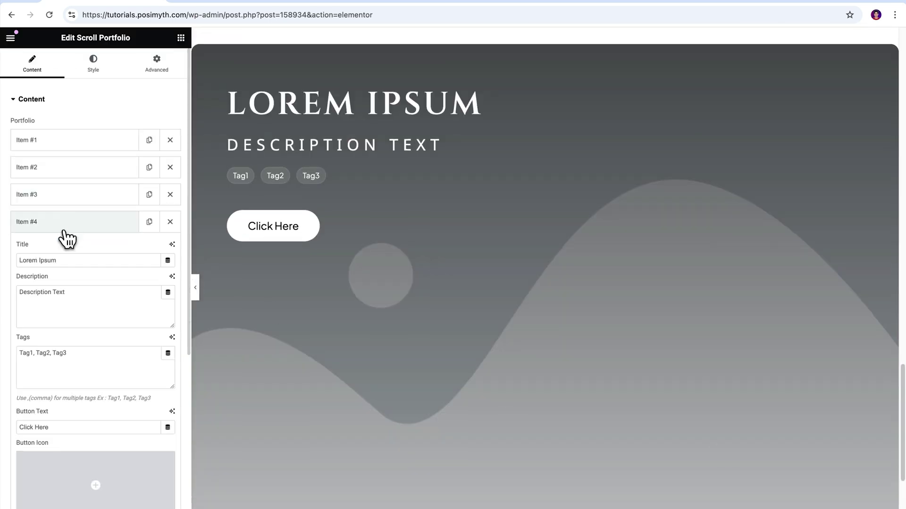
{"action": "left_click_drag", "start_coordinate": [59, 260], "coordinate": [10, 261]}
{"action": "type", "text": "PrecisionSpecs Studio"}
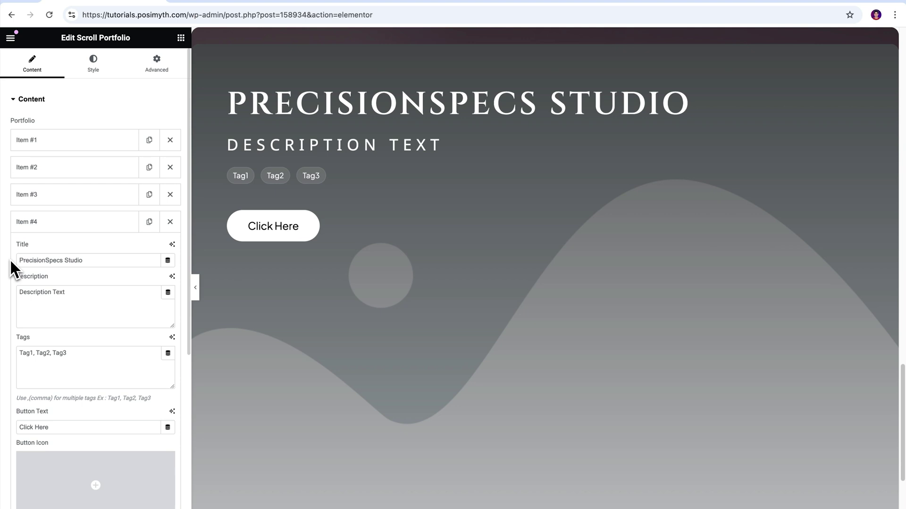
{"action": "left_click_drag", "start_coordinate": [65, 292], "coordinate": [6, 298]}
{"action": "type", "text": "Hot Deals"}
Give slide four tags ClearVista, StyleEvolution, FutureOfEyeware, a Discover More button and tortoiseshell sunglasses background.
{"action": "left_click_drag", "start_coordinate": [66, 353], "coordinate": [13, 355]}
{"action": "type", "text": "ClearVista, Sty"}
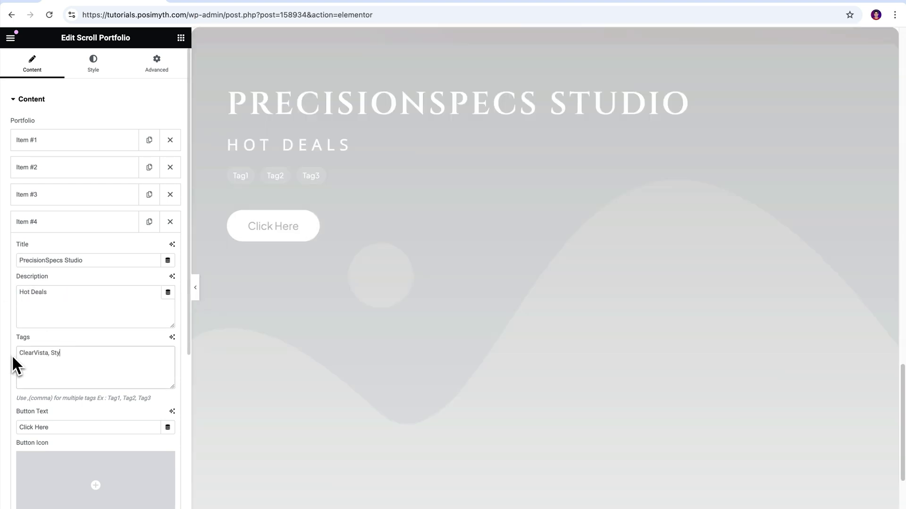
{"action": "type", "text": "leEvolution, FutureOfEyeware"}
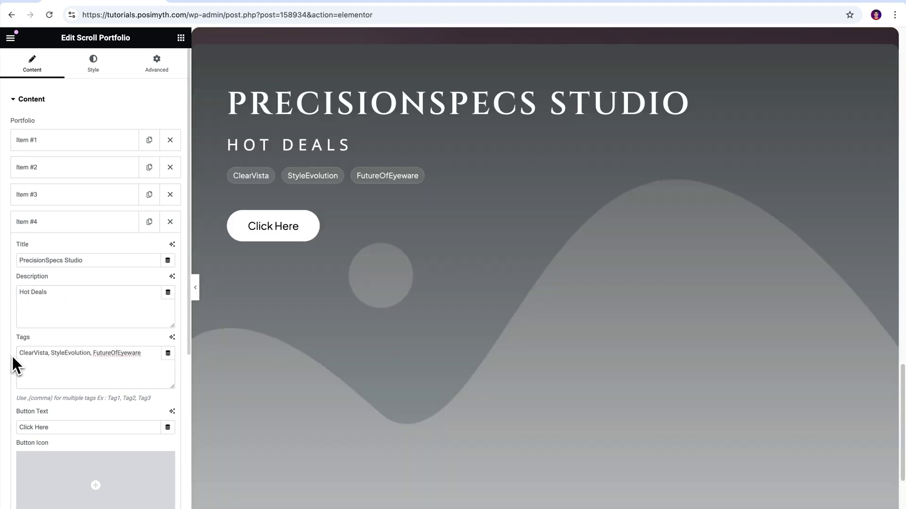
{"action": "left_click_drag", "start_coordinate": [48, 428], "coordinate": [16, 431]}
{"action": "type", "text": "Discover More"}
{"action": "left_click", "coordinate": [81, 462]}
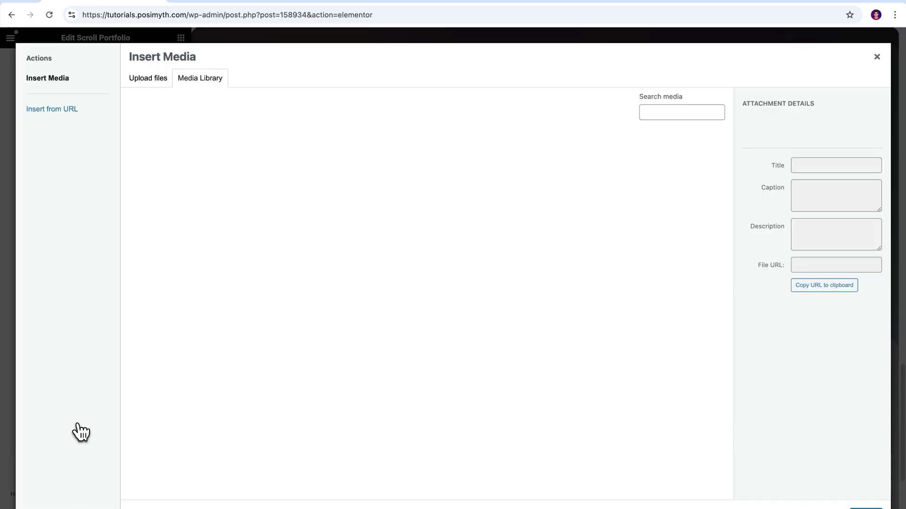
{"action": "left_click", "coordinate": [237, 161]}
{"action": "left_click", "coordinate": [865, 508]}
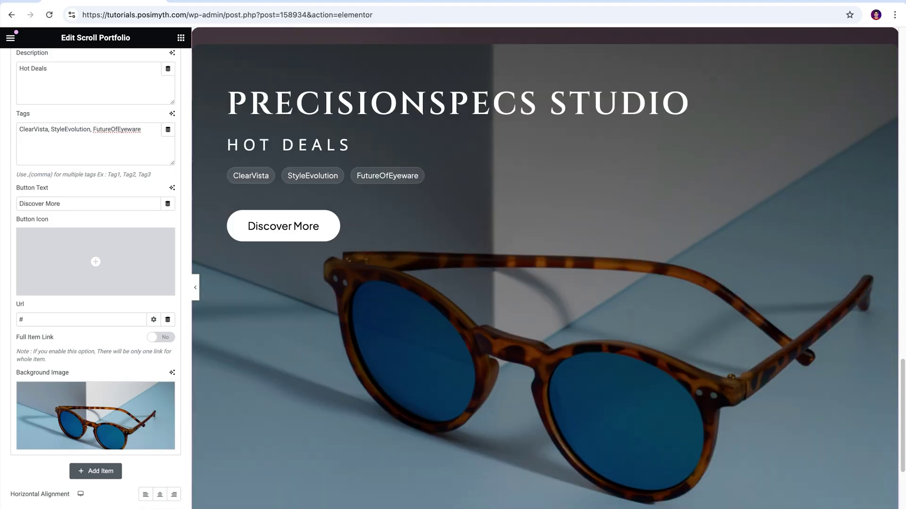
{"action": "scroll", "coordinate": [503, 392], "scroll_direction": "up", "scroll_amount": 5}
Collapse the portfolio content, open Extra Option with scales 0.6, 0.8 and 0.3, and scroll-test the preview.
{"action": "left_click", "coordinate": [502, 392]}
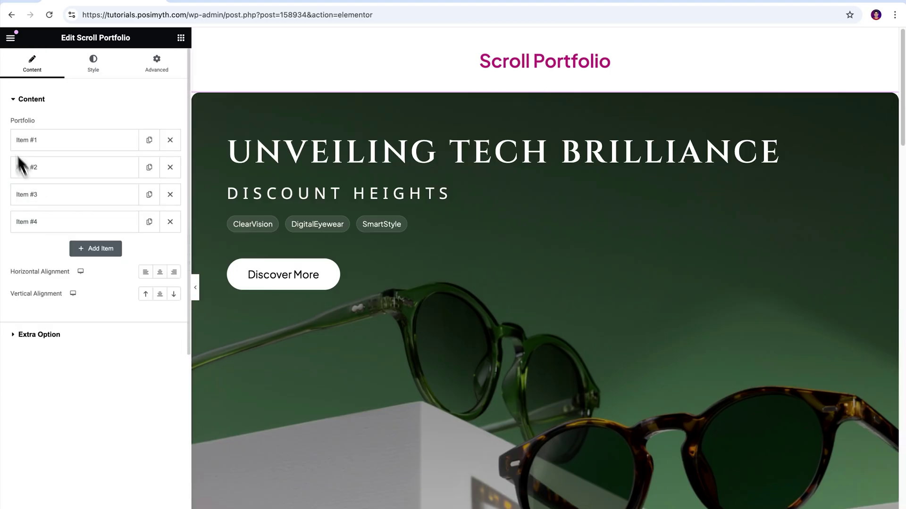
{"action": "left_click", "coordinate": [15, 101]}
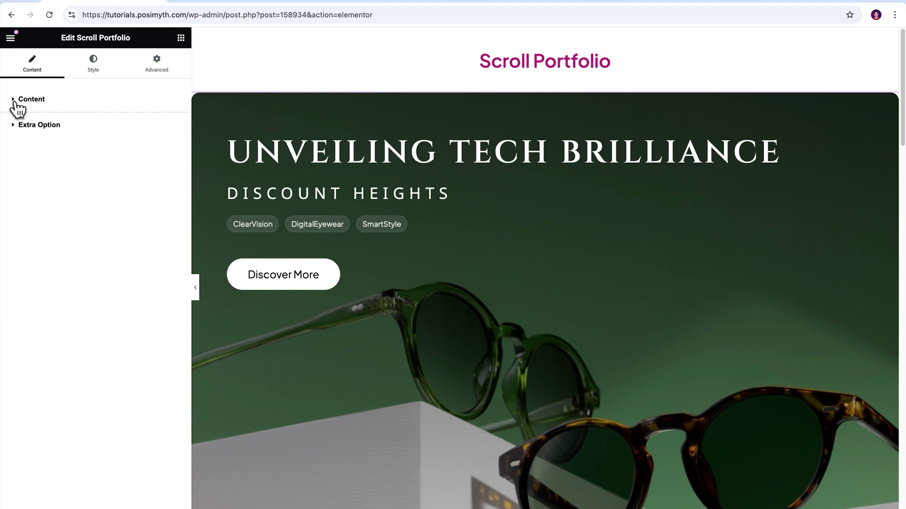
{"action": "left_click", "coordinate": [14, 126]}
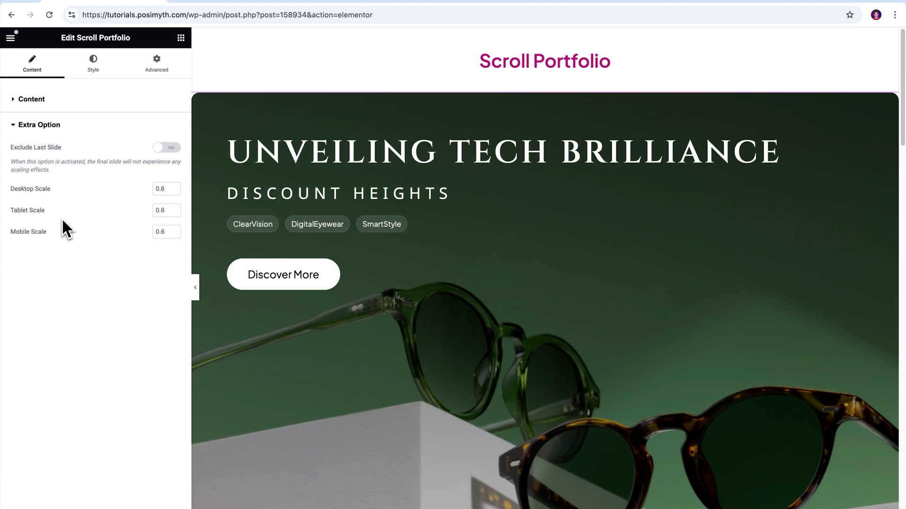
{"action": "scroll", "coordinate": [705, 203], "scroll_direction": "down", "scroll_amount": 5}
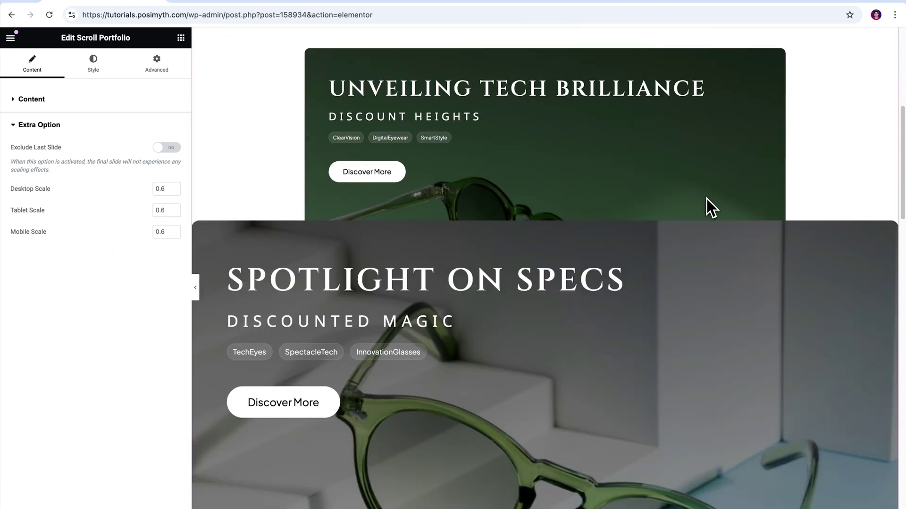
{"action": "scroll", "coordinate": [707, 199], "scroll_direction": "down", "scroll_amount": 2}
{"action": "scroll", "coordinate": [706, 199], "scroll_direction": "up", "scroll_amount": 6}
{"action": "scroll", "coordinate": [707, 199], "scroll_direction": "down", "scroll_amount": 3}
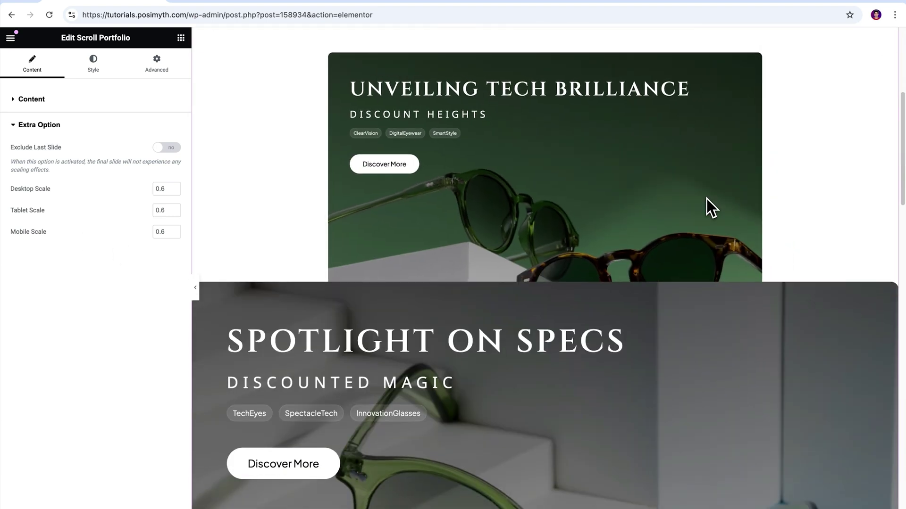
{"action": "scroll", "coordinate": [706, 199], "scroll_direction": "up", "scroll_amount": 5}
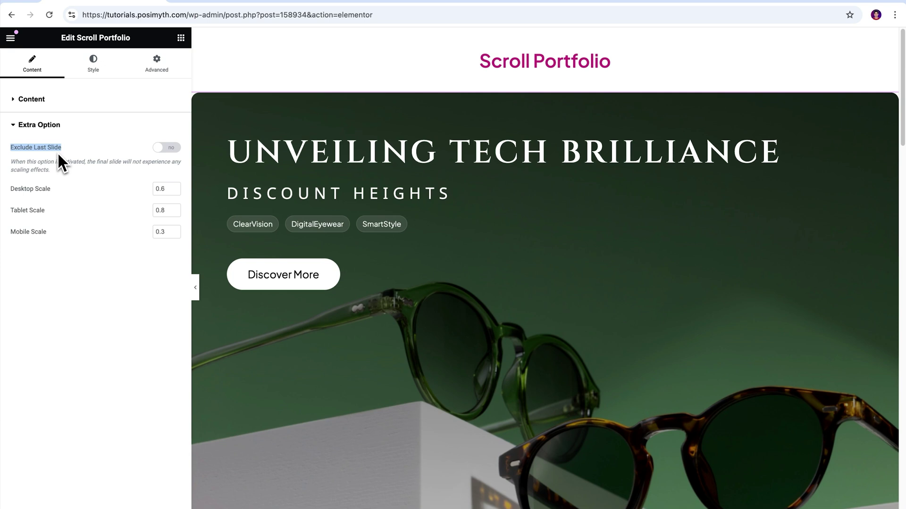
Switch on Exclude Last Slide and scroll the canvas to watch the four slides stack.
{"action": "left_click", "coordinate": [161, 148]}
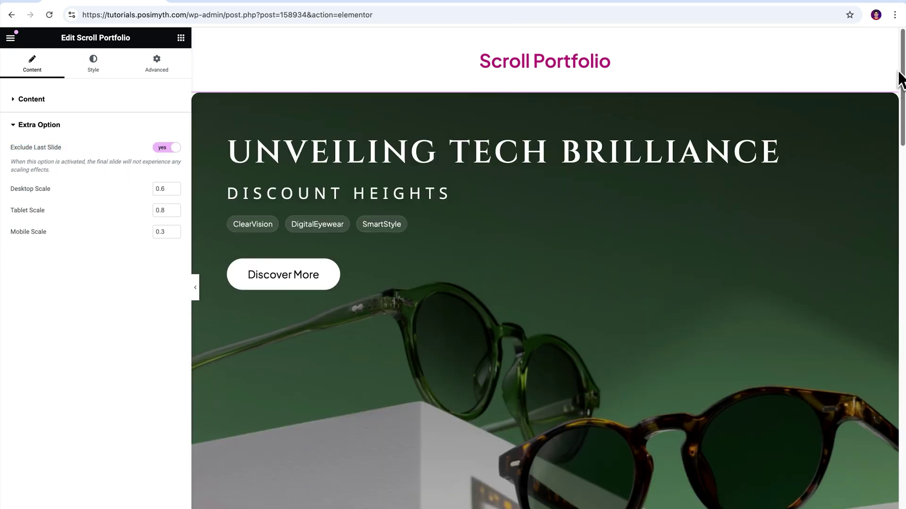
{"action": "scroll", "coordinate": [904, 69], "scroll_direction": "down", "scroll_amount": 10}
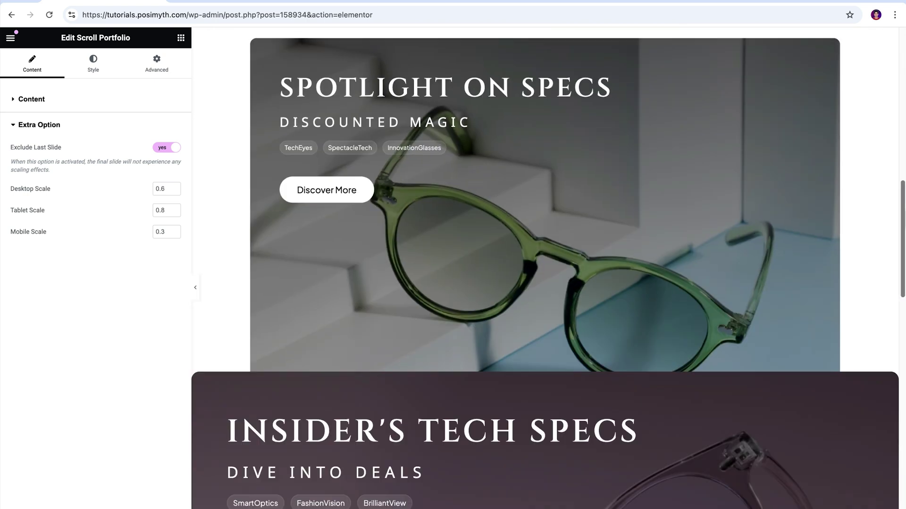
{"action": "scroll", "coordinate": [545, 268], "scroll_direction": "down", "scroll_amount": 5}
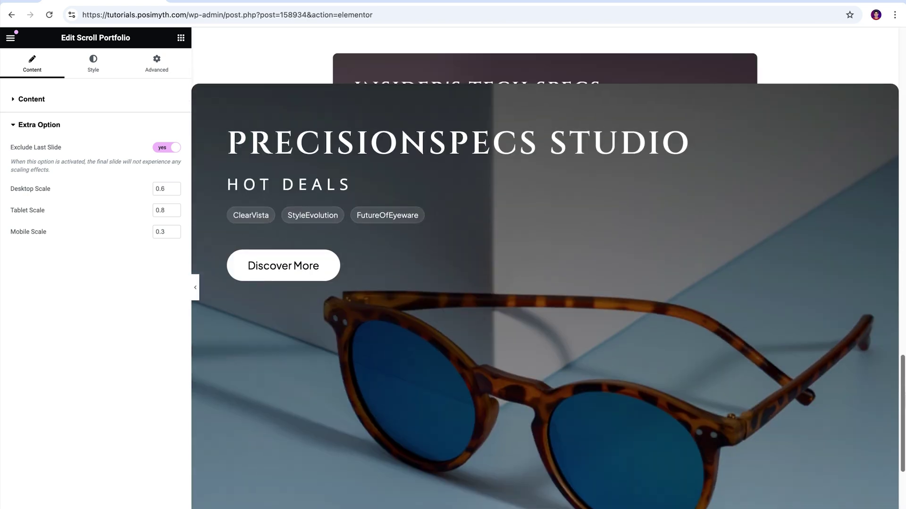
{"action": "scroll", "coordinate": [545, 268], "scroll_direction": "up", "scroll_amount": 3}
{"action": "scroll", "coordinate": [545, 268], "scroll_direction": "down", "scroll_amount": 3}
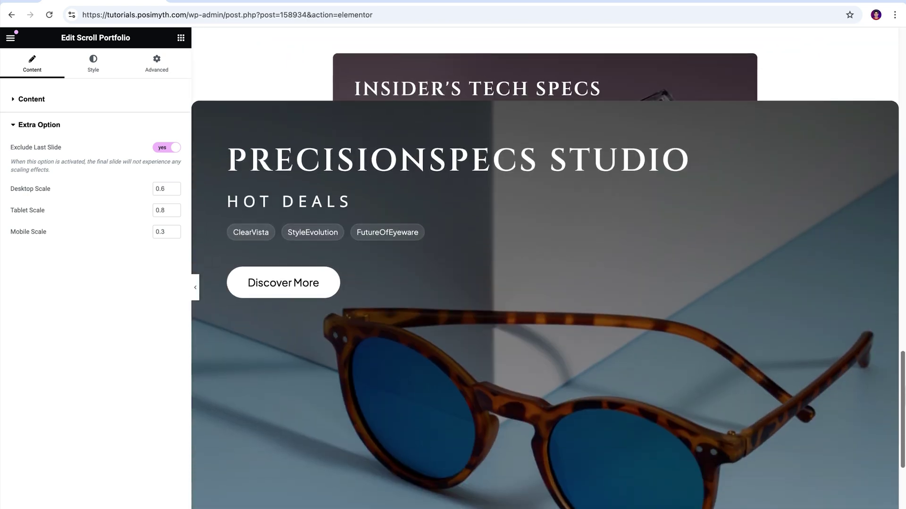
{"action": "scroll", "coordinate": [545, 268], "scroll_direction": "up", "scroll_amount": 3}
{"action": "scroll", "coordinate": [545, 268], "scroll_direction": "down", "scroll_amount": 5}
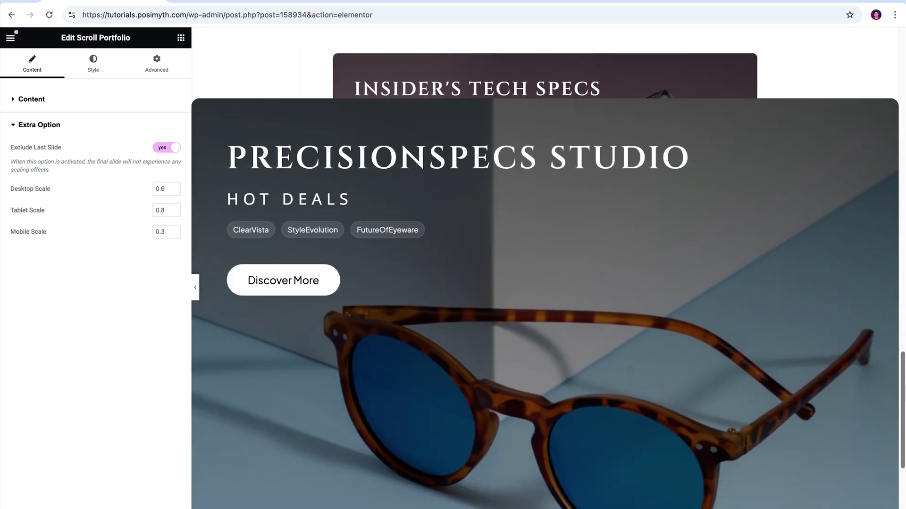
{"action": "scroll", "coordinate": [499, 183], "scroll_direction": "up", "scroll_amount": 5}
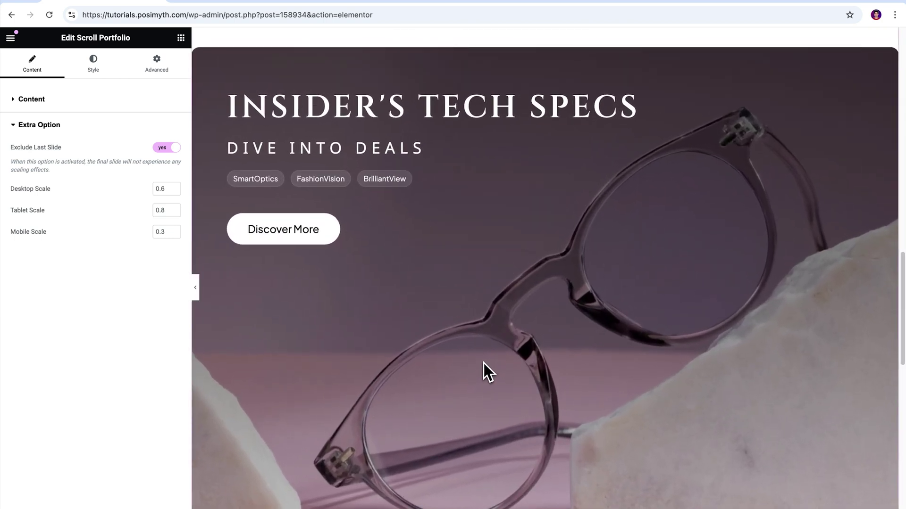
Fold away Extra Option and open a live preview of the portfolio page in a new tab.
{"action": "left_click", "coordinate": [12, 126]}
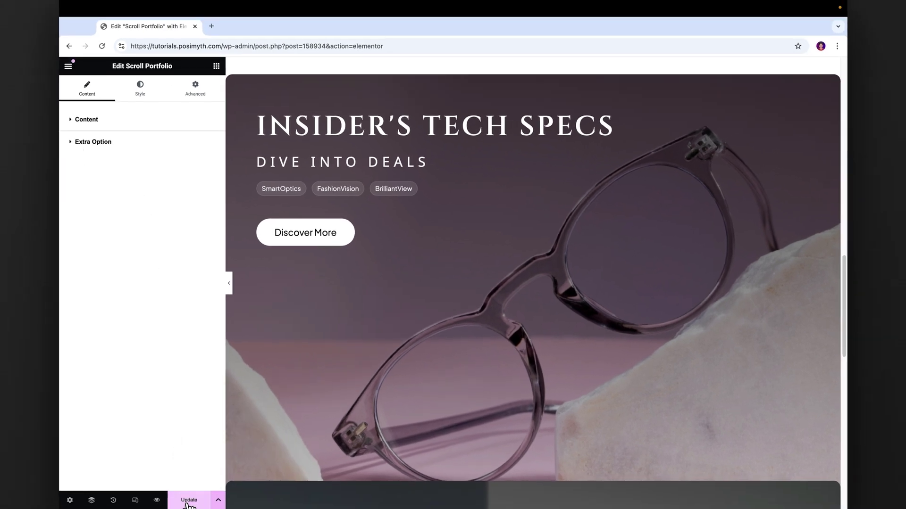
{"action": "left_click", "coordinate": [161, 501]}
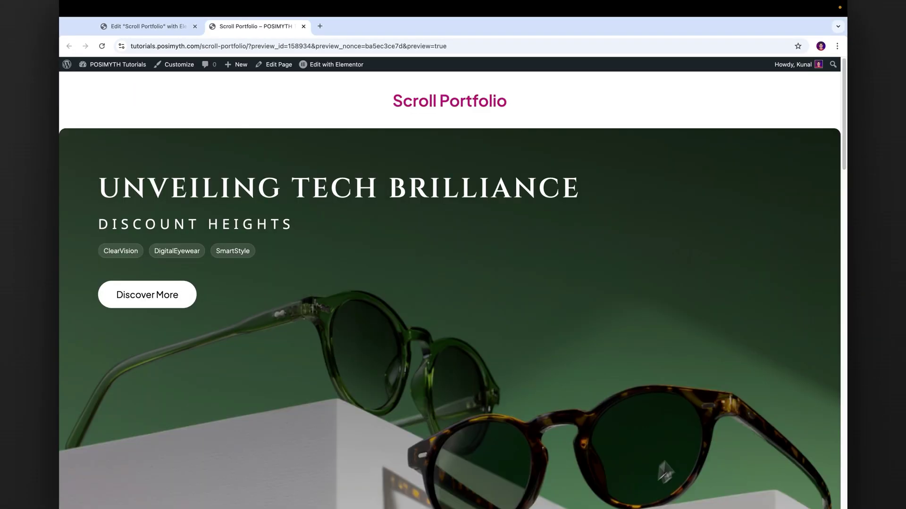
{"action": "mouse_move", "coordinate": [841, 94]}
{"action": "left_mouse_down"}
{"action": "mouse_move", "coordinate": [848, 456]}
{"action": "mouse_move", "coordinate": [847, 93]}
{"action": "left_mouse_up"}
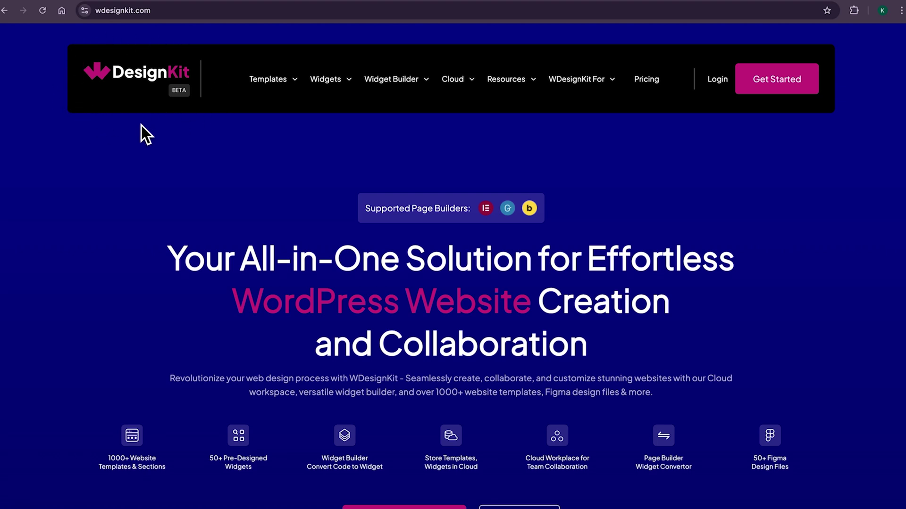
Browse wdesignkit.com, highlighting the 2000+ Ready made Templates claim, Widget Builder headline and 100+ Widgets line.
{"action": "scroll", "coordinate": [453, 264], "scroll_direction": "down", "scroll_amount": 15}
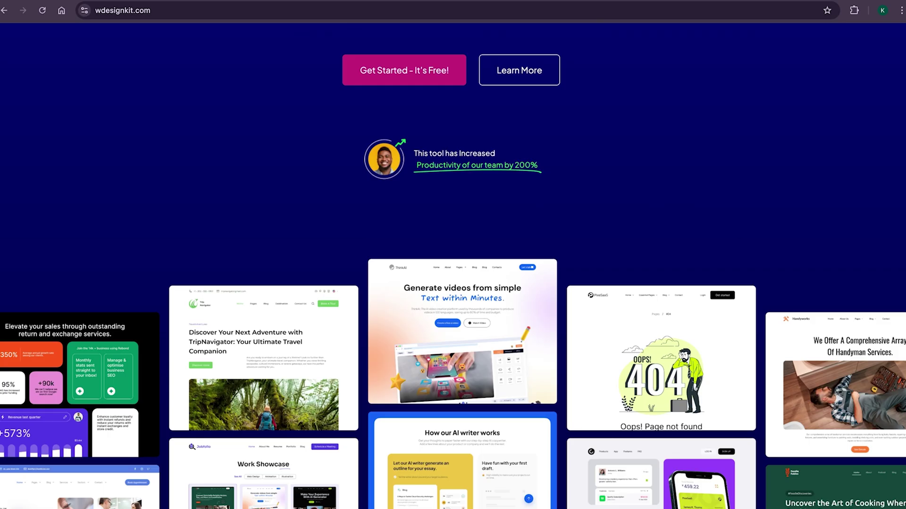
{"action": "scroll", "coordinate": [453, 264], "scroll_direction": "down", "scroll_amount": 10}
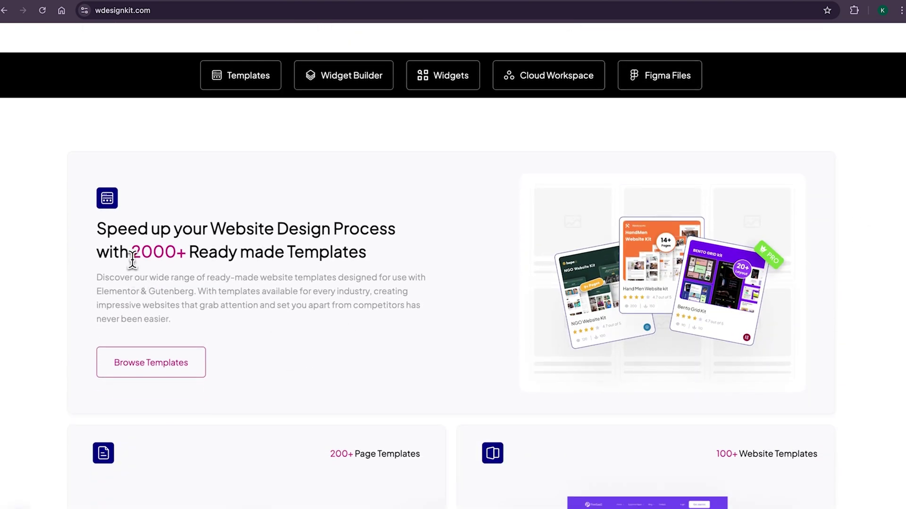
{"action": "left_click_drag", "start_coordinate": [132, 260], "coordinate": [385, 265]}
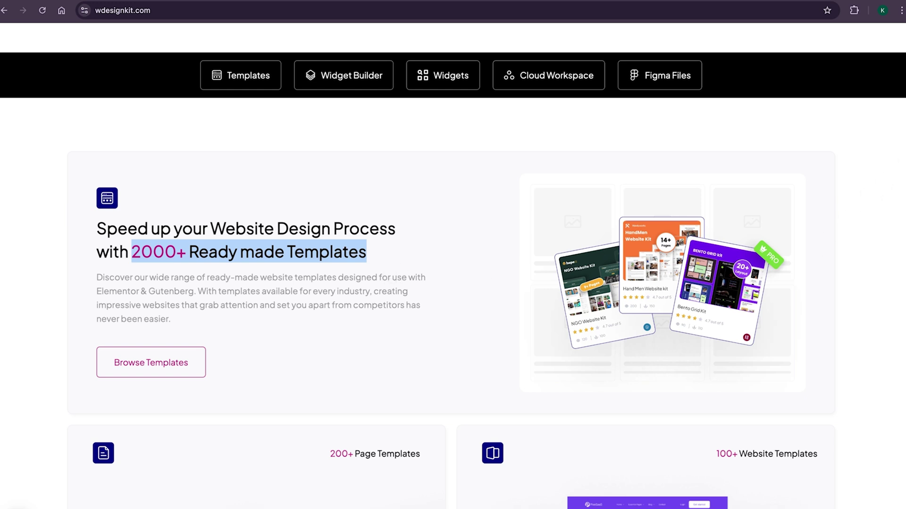
{"action": "scroll", "coordinate": [453, 264], "scroll_direction": "down", "scroll_amount": 10}
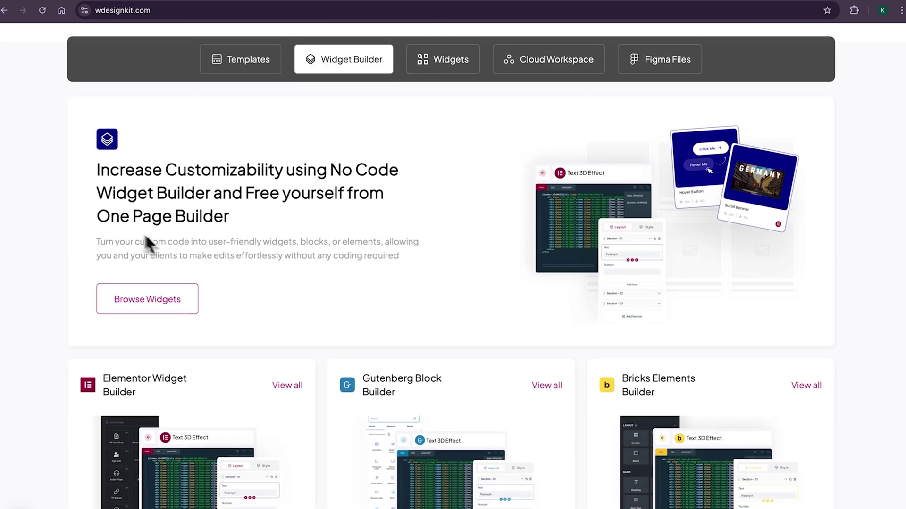
{"action": "left_click_drag", "start_coordinate": [97, 191], "coordinate": [246, 221]}
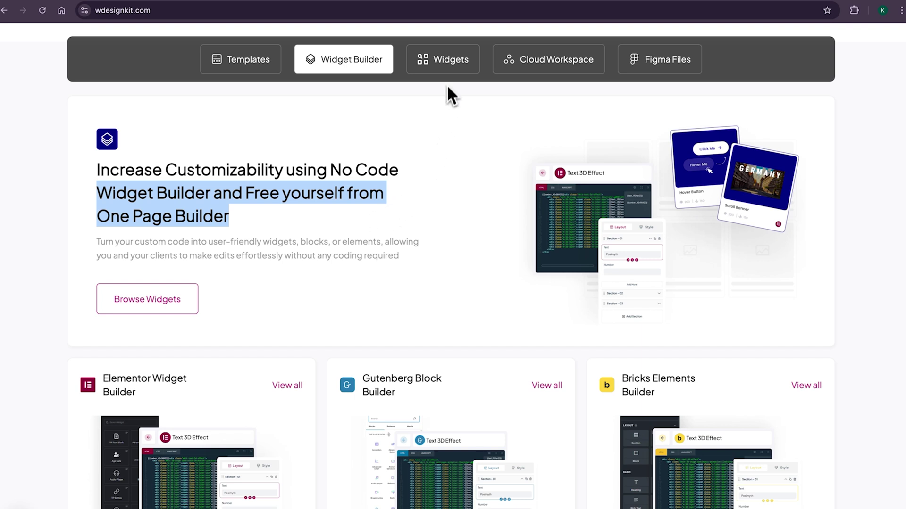
{"action": "left_click", "coordinate": [450, 71]}
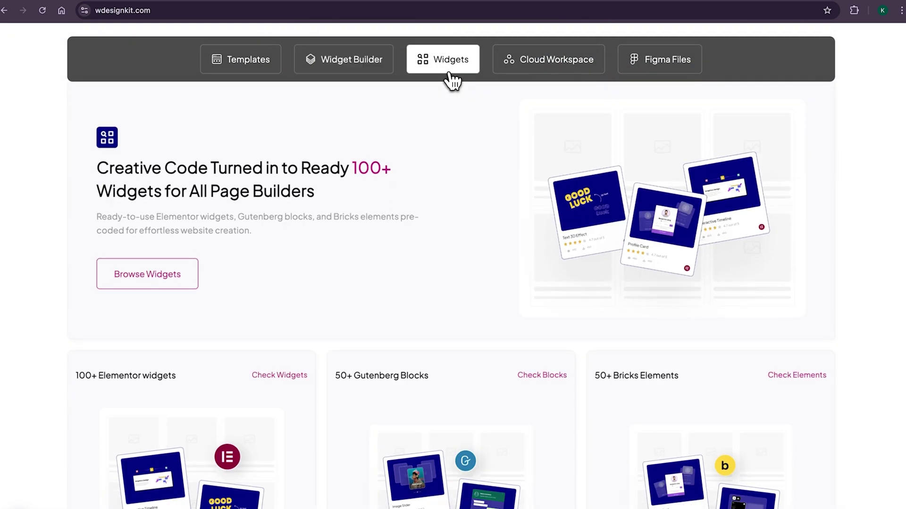
{"action": "left_click_drag", "start_coordinate": [364, 174], "coordinate": [373, 185]}
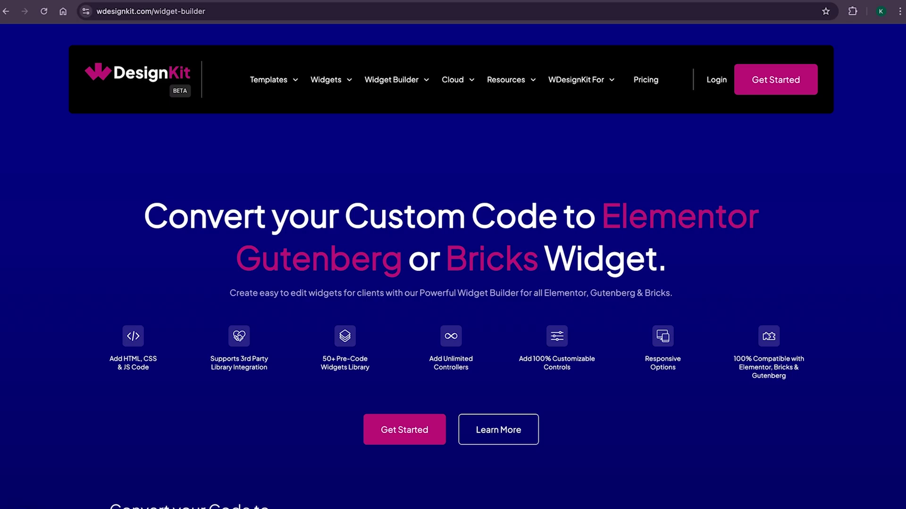
Scroll through the Widget Builder page, then go to Cloud > Cloud Workspace.
{"action": "scroll", "coordinate": [687, 385], "scroll_direction": "down", "scroll_amount": 15}
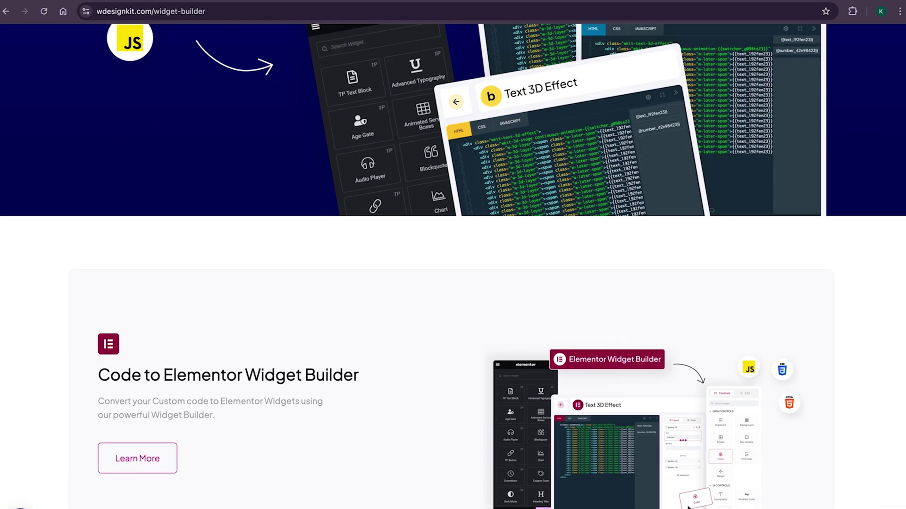
{"action": "scroll", "coordinate": [453, 254], "scroll_direction": "down", "scroll_amount": 7}
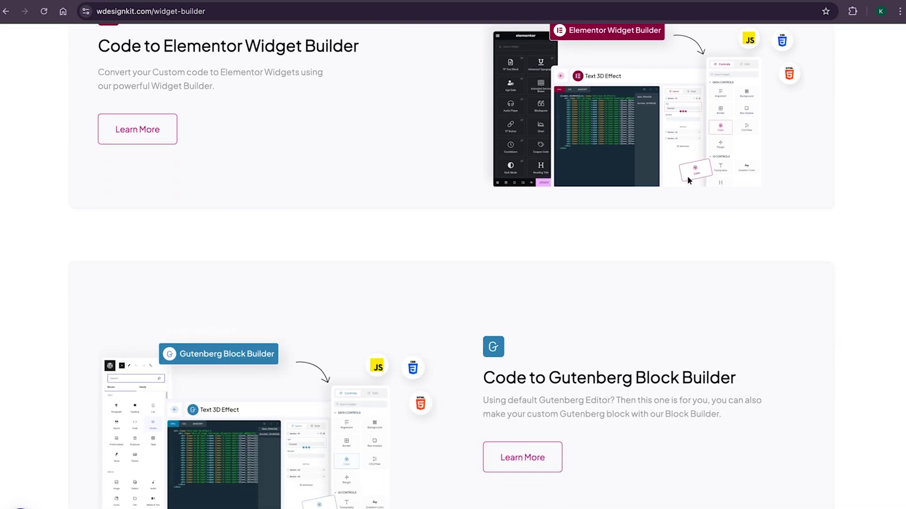
{"action": "scroll", "coordinate": [453, 255], "scroll_direction": "down", "scroll_amount": 7}
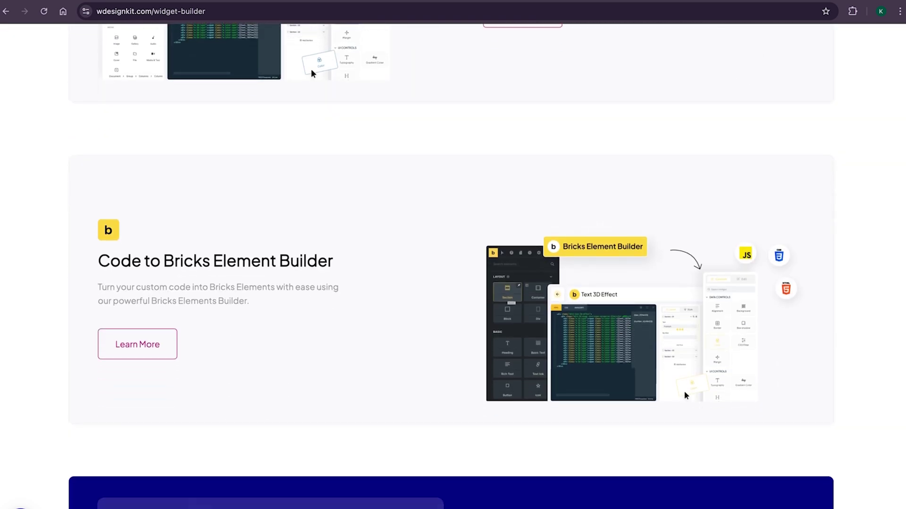
{"action": "scroll", "coordinate": [453, 255], "scroll_direction": "up", "scroll_amount": 20}
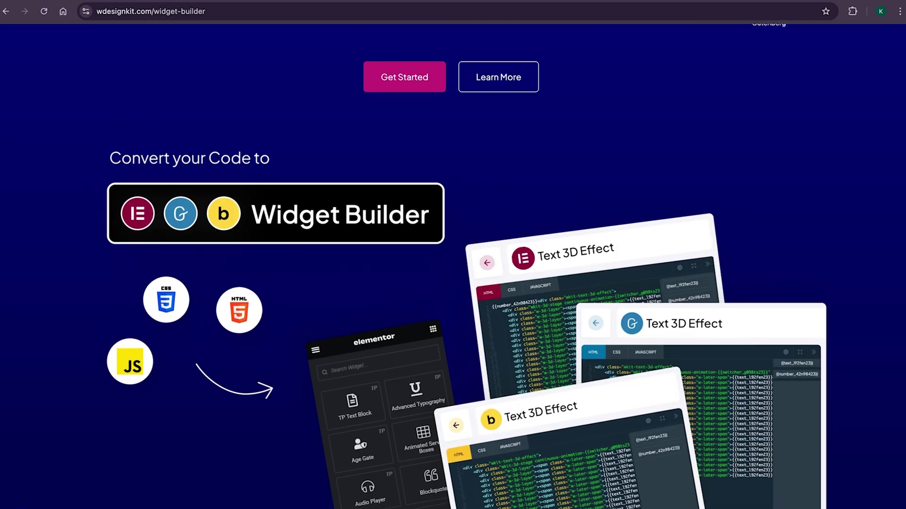
{"action": "scroll", "coordinate": [453, 255], "scroll_direction": "up", "scroll_amount": 4}
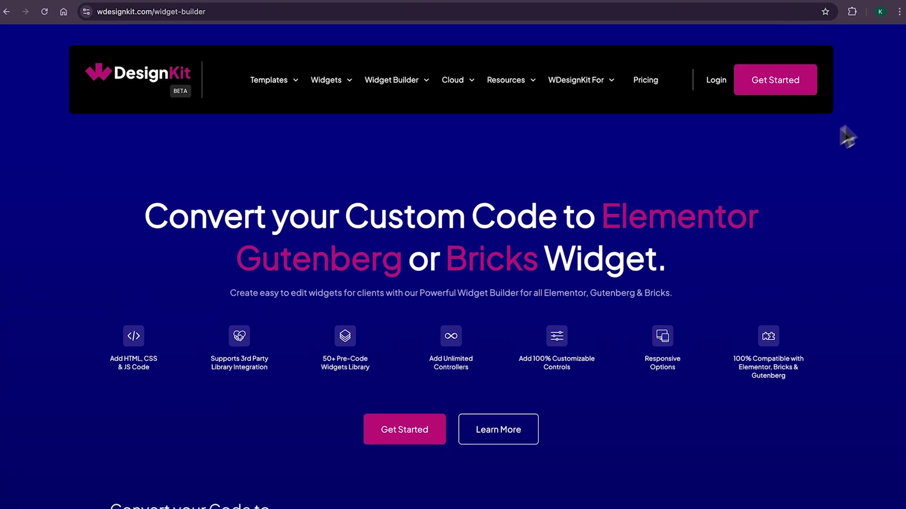
{"action": "mouse_move", "coordinate": [454, 83]}
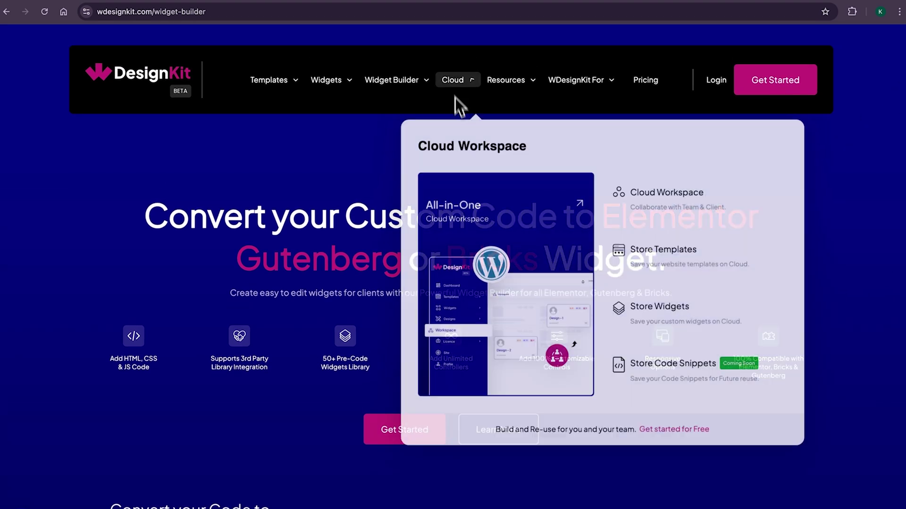
{"action": "left_click", "coordinate": [671, 202]}
Highlight the Upload your Created Widgets and Collaborate with Clients & Team features, then return home.
{"action": "left_click_drag", "start_coordinate": [324, 372], "coordinate": [363, 386]}
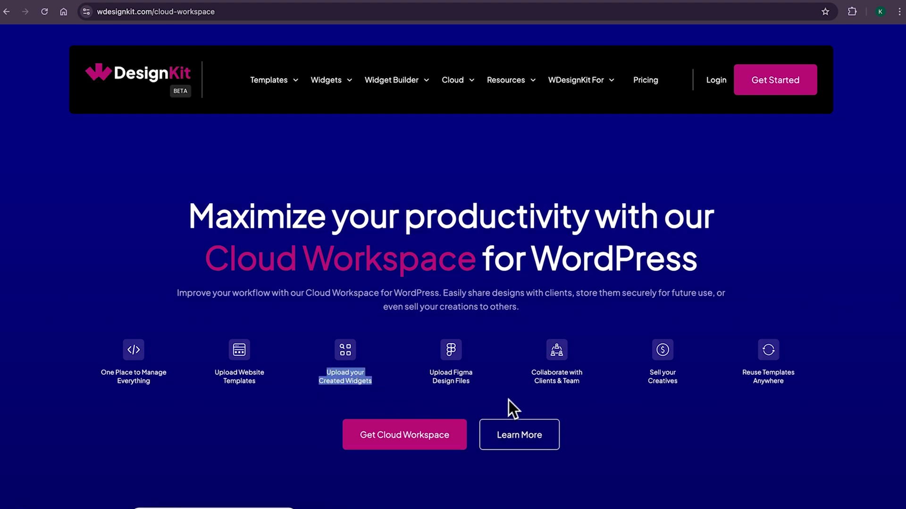
{"action": "left_click_drag", "start_coordinate": [529, 373], "coordinate": [562, 381]}
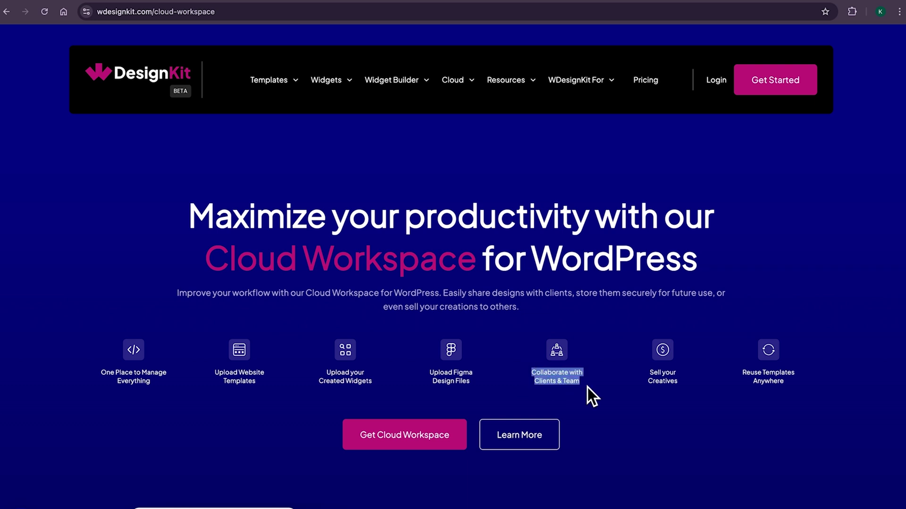
{"action": "left_click", "coordinate": [141, 85]}
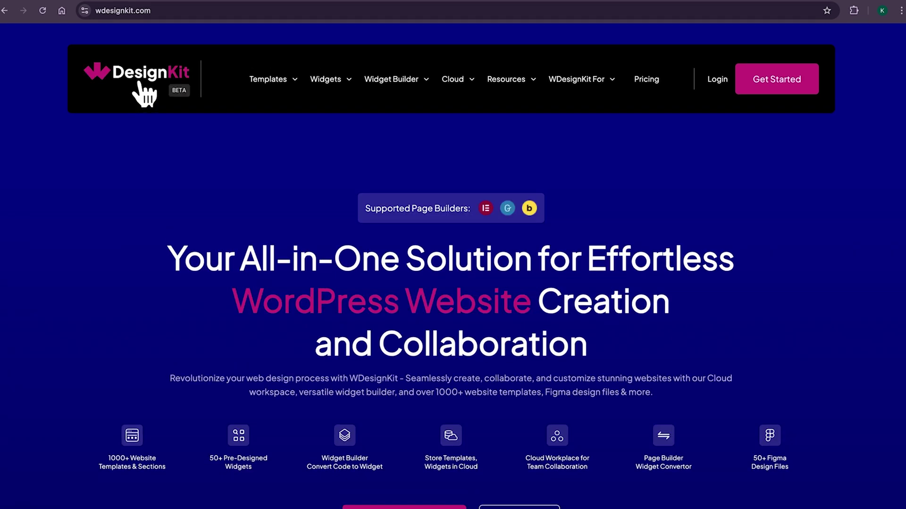
Highlight the All-in-One homepage heading and scroll down to the Button Border Animation widget.
{"action": "left_click_drag", "start_coordinate": [245, 255], "coordinate": [536, 265]}
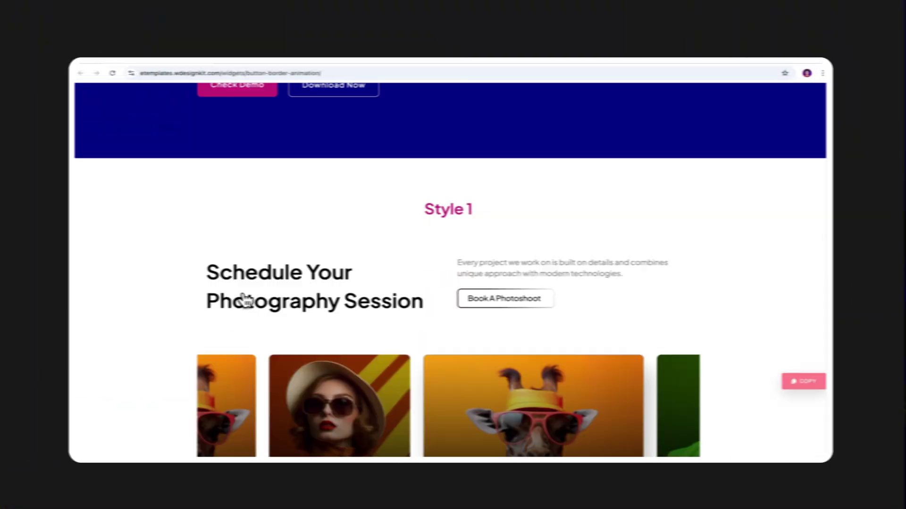
{"action": "scroll", "coordinate": [283, 304], "scroll_direction": "down", "scroll_amount": 2}
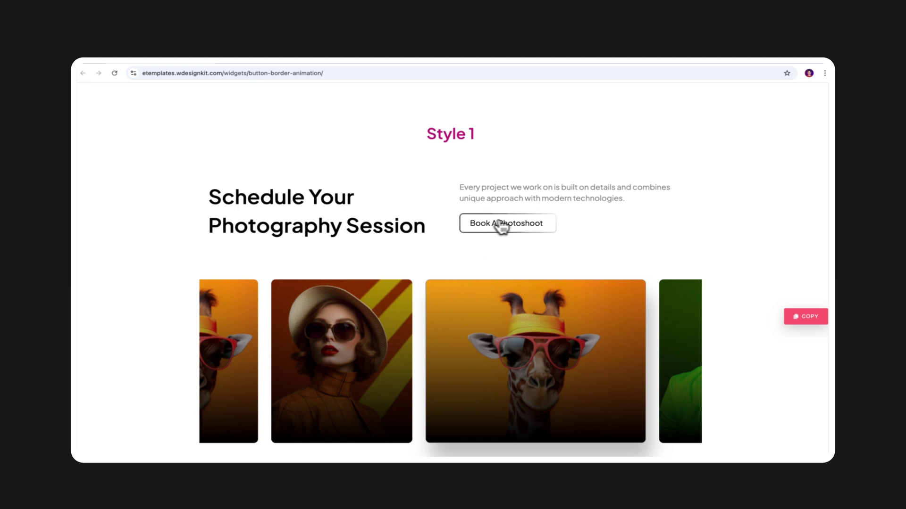
{"action": "scroll", "coordinate": [519, 229], "scroll_direction": "down", "scroll_amount": 8}
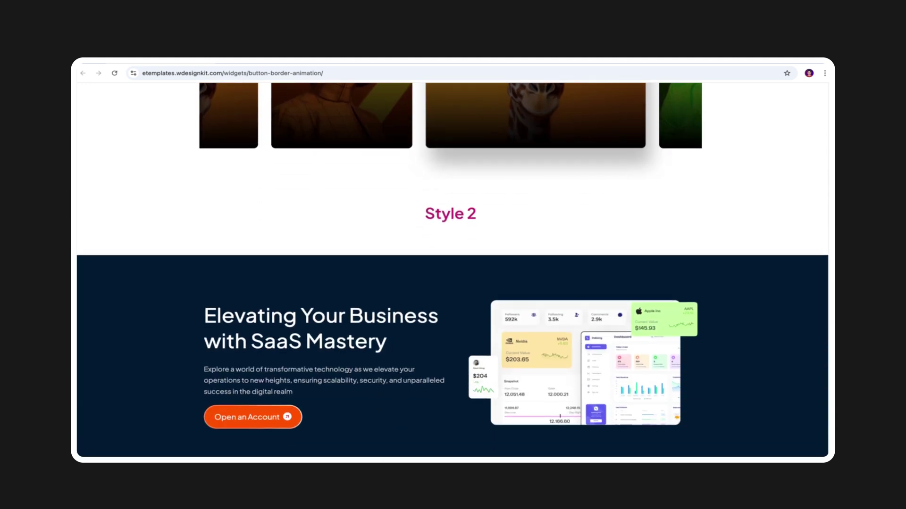
{"action": "mouse_move", "coordinate": [469, 387]}
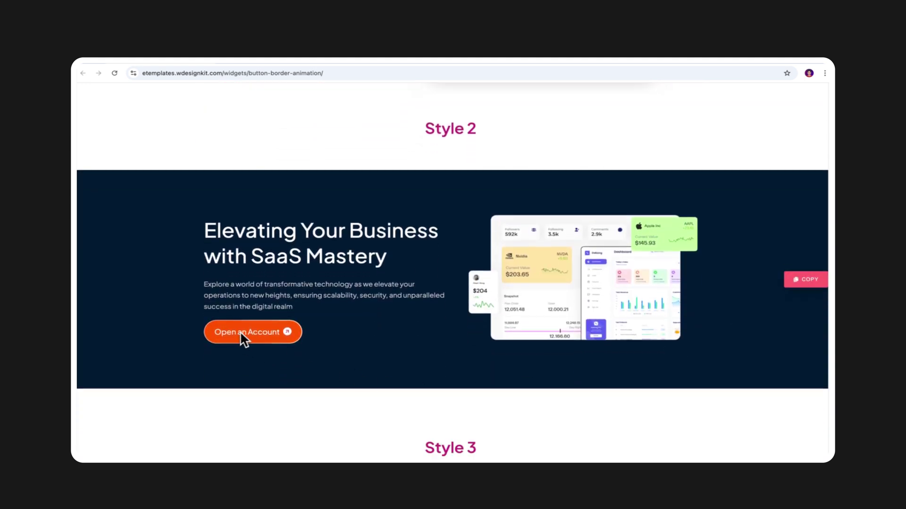